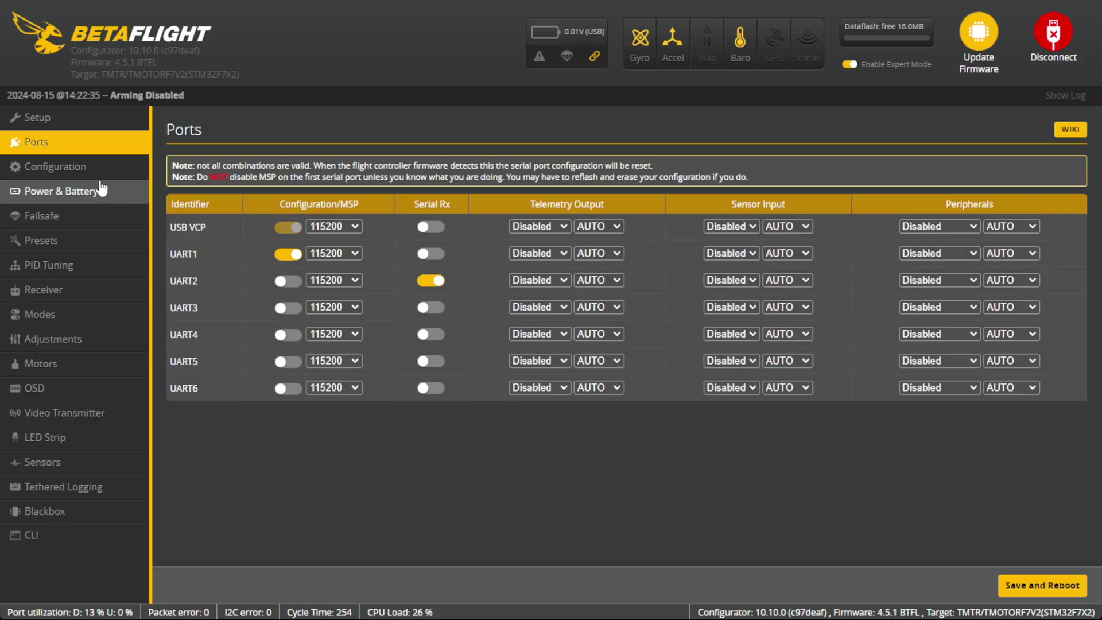
- In the Configuration settings, set the maximum arm angle to 180 degrees and save with a reboot
click(68, 166)
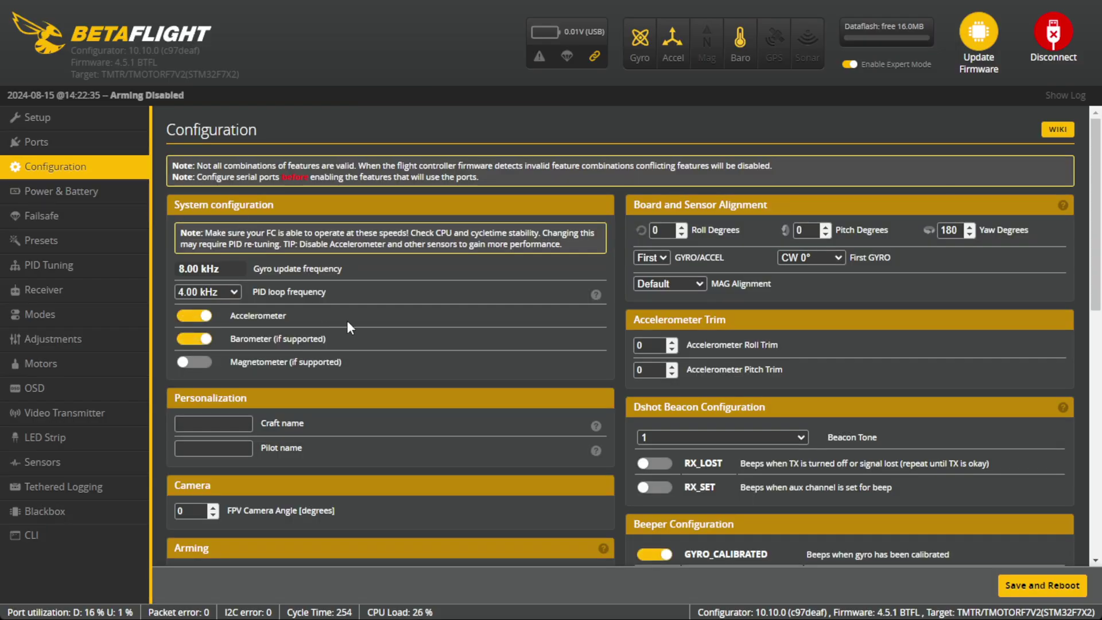
scroll(348, 323, down, 3)
scroll(347, 328, down, 2)
click(197, 357)
key(BackSpace)
key(BackSpace)
text(180)
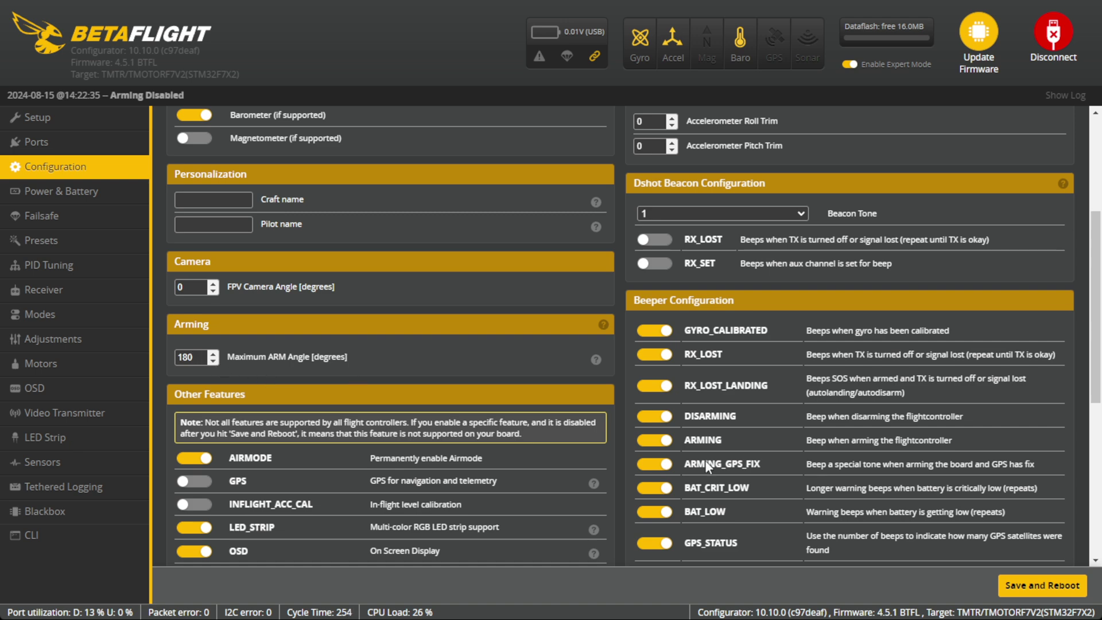
click(1014, 586)
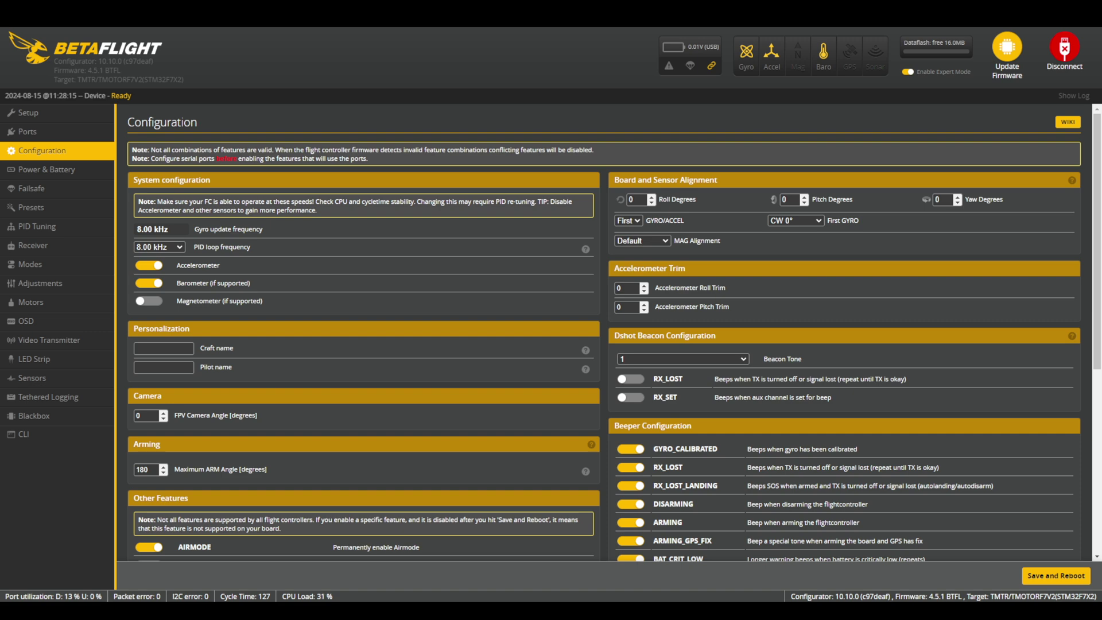
- Set the board alignment yaw to 180 degrees, save with a reboot and dismiss the configuration warning
text(180)
click(1059, 578)
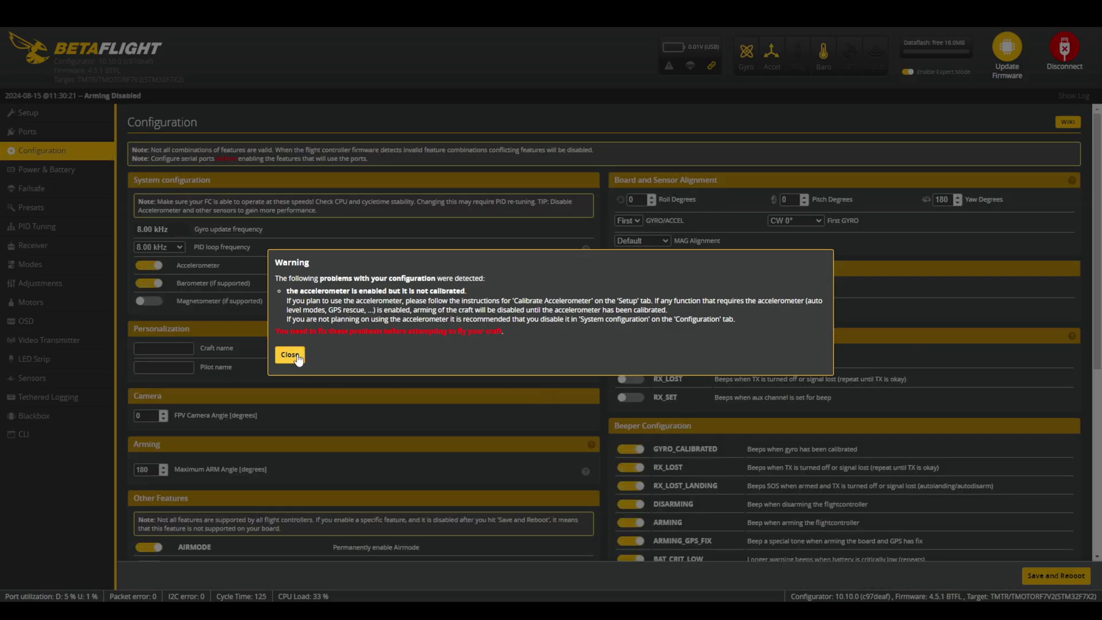
click(290, 354)
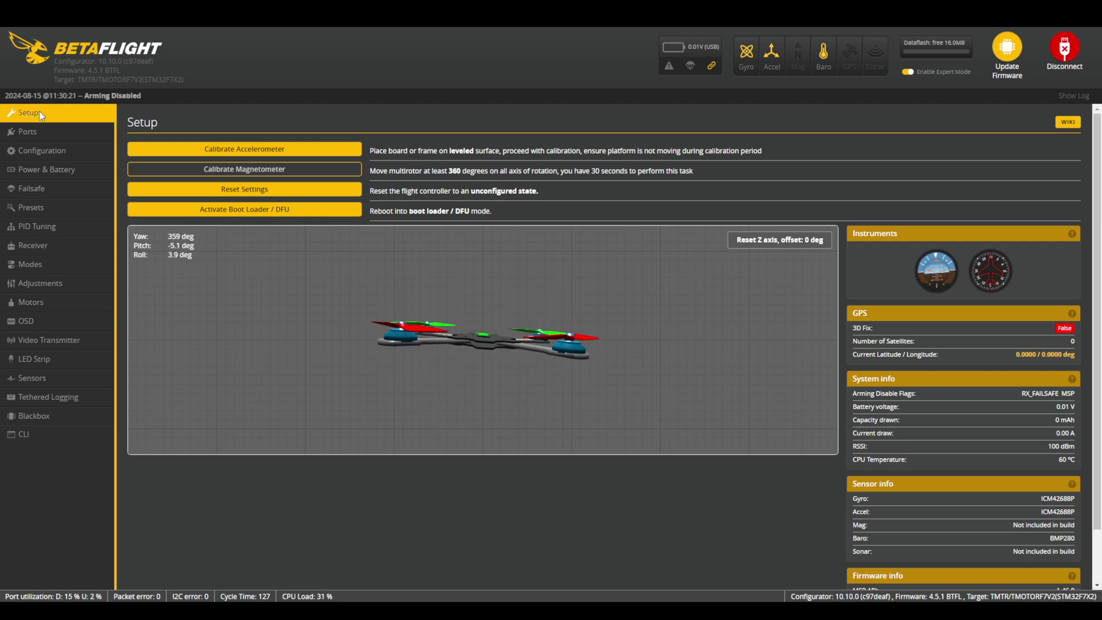
- Open the Receiver settings and examine the available serial receiver providers
click(59, 244)
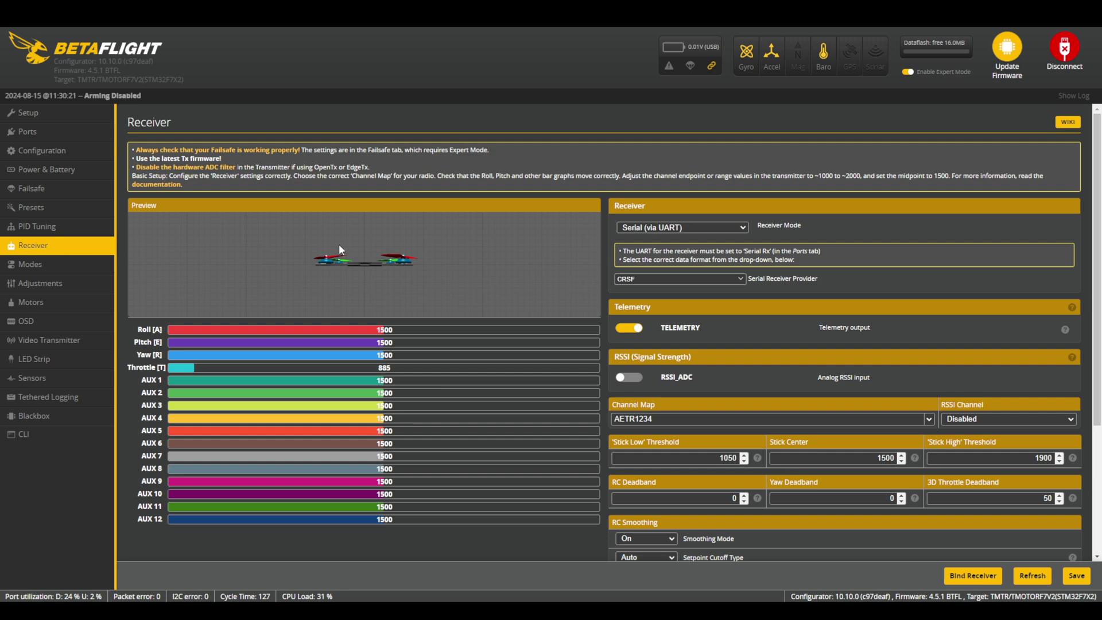
click(672, 279)
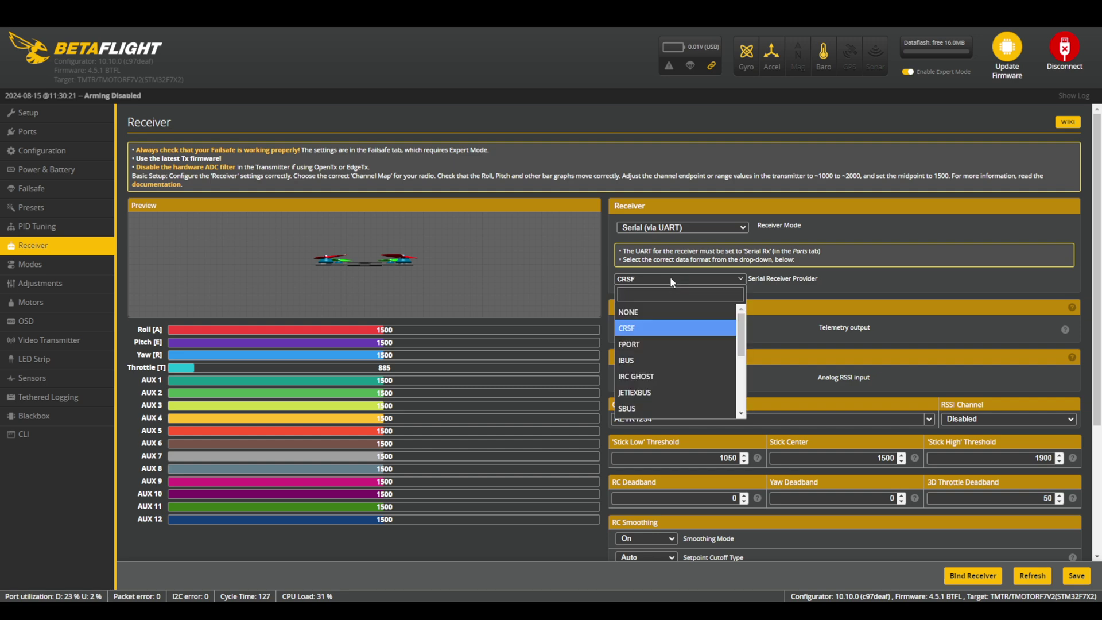
click(683, 277)
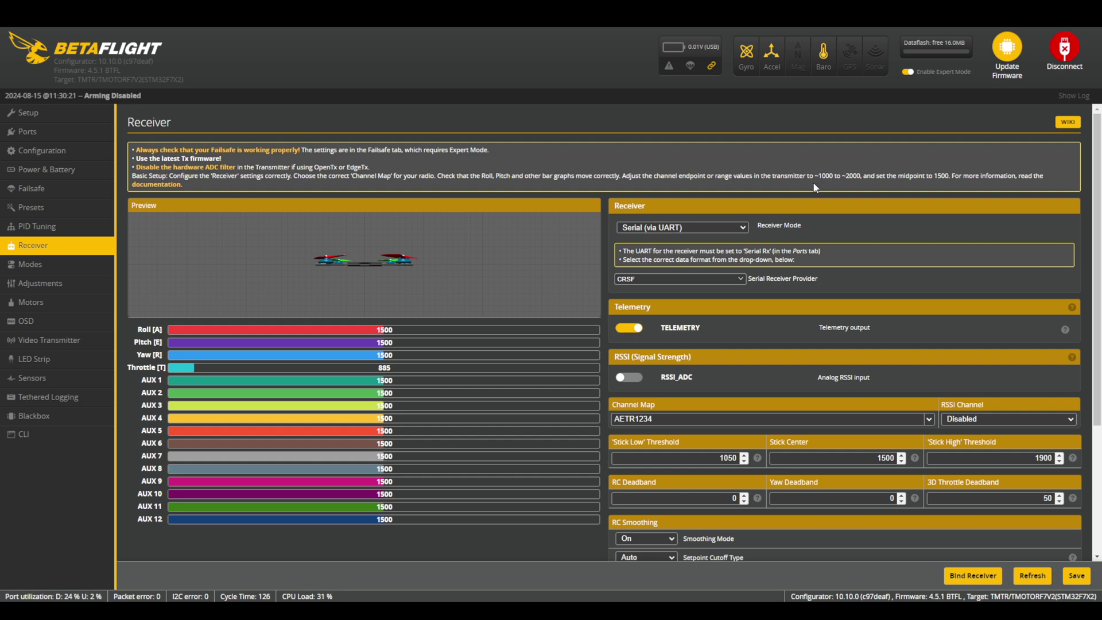
- Switch the serial receiver provider to SBUS and back to CRSF, and review the other protocol options
click(727, 275)
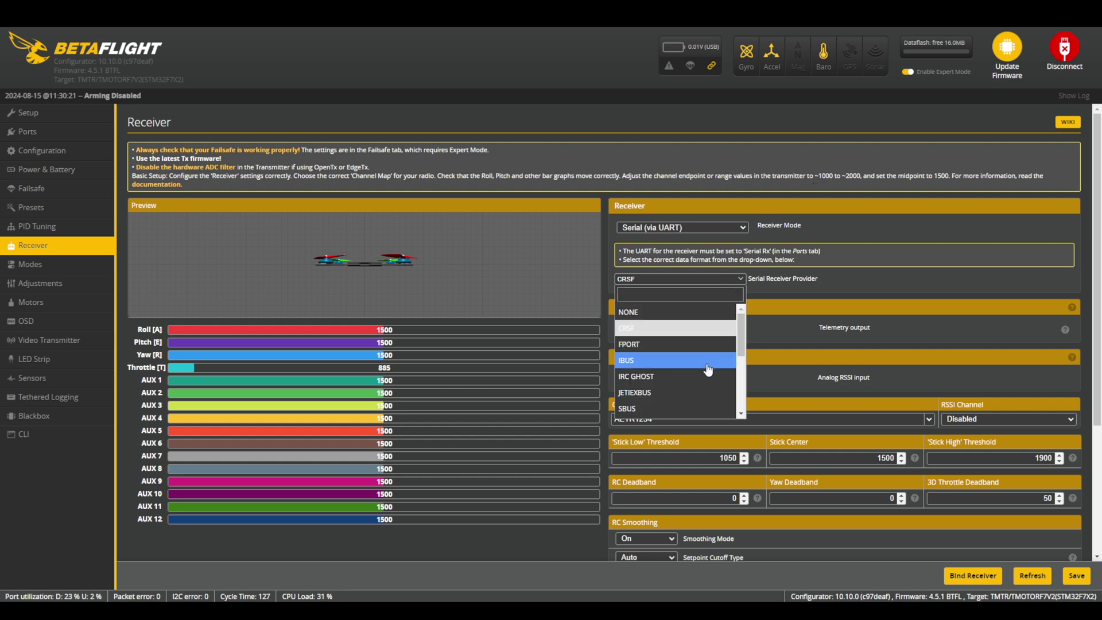
click(705, 408)
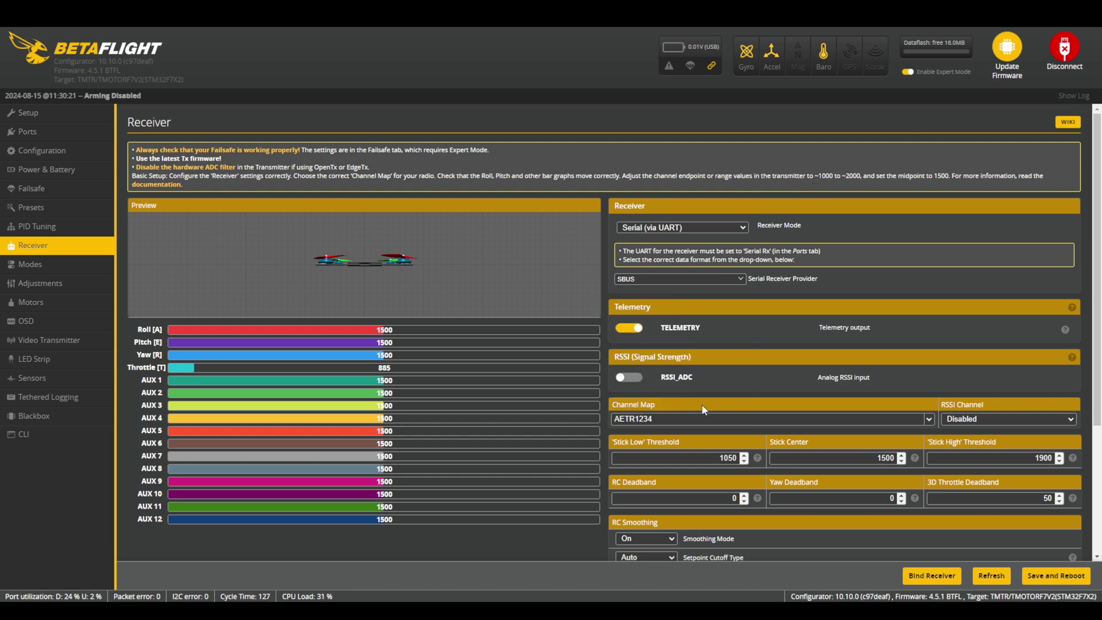
click(728, 278)
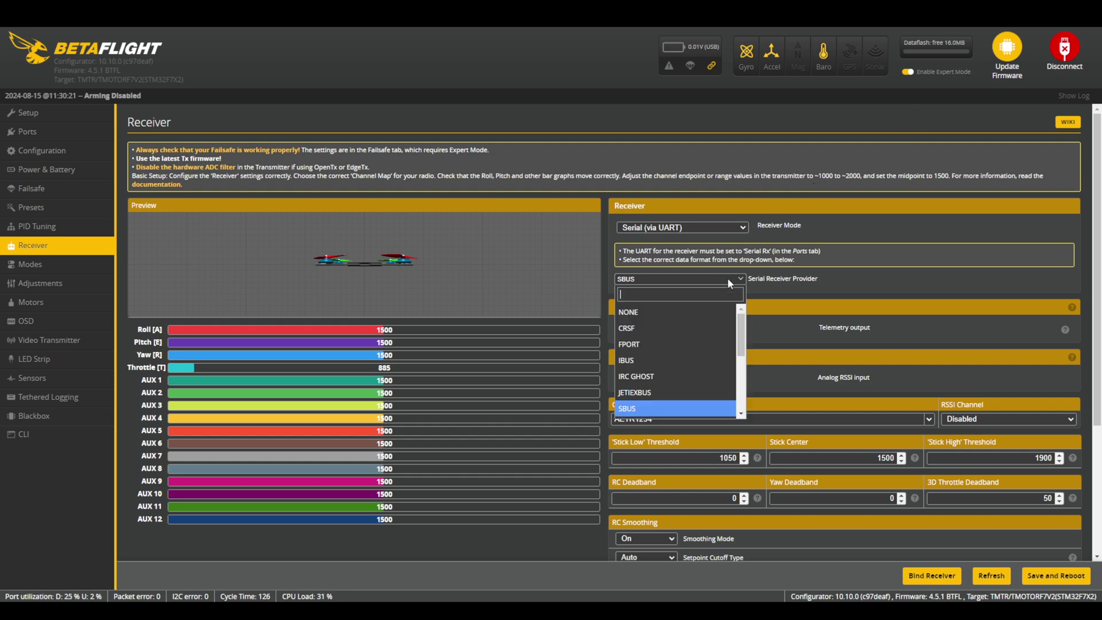
click(702, 333)
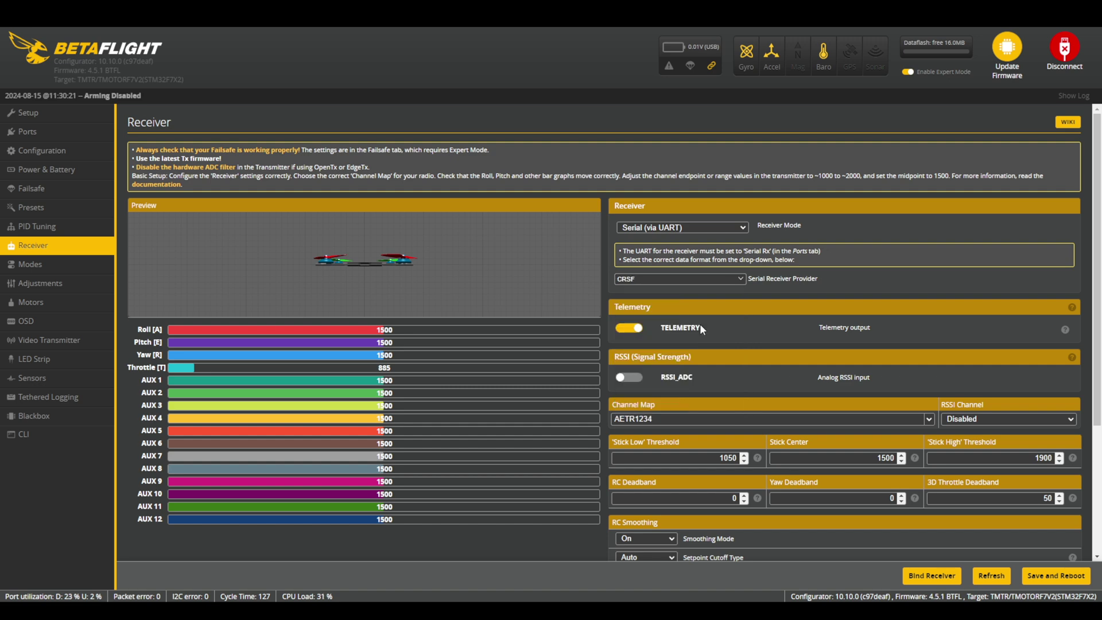
click(739, 279)
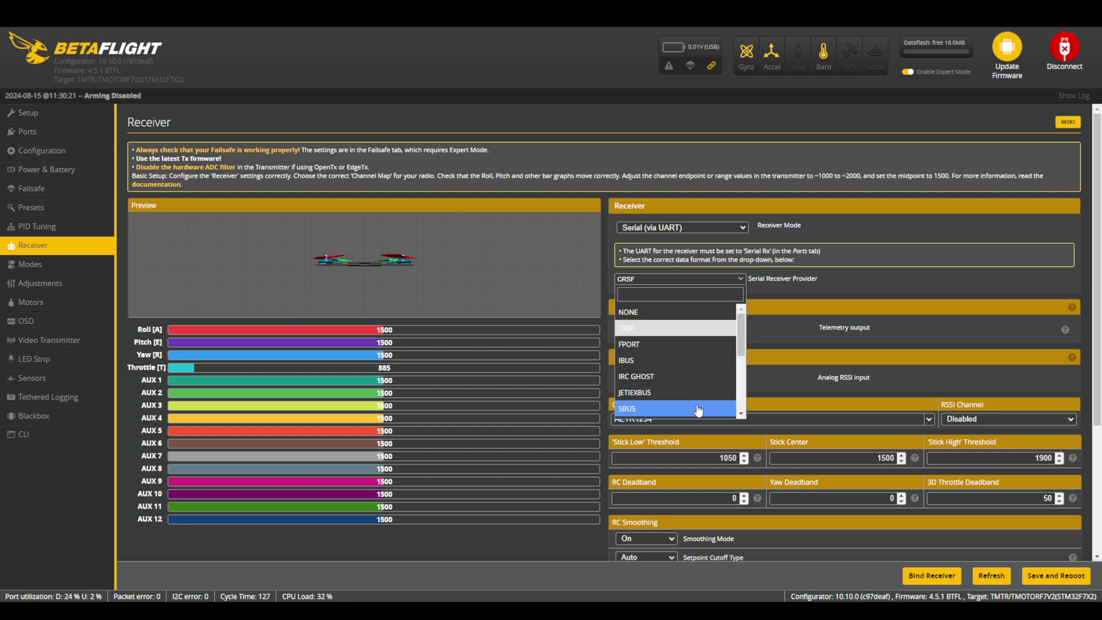
click(772, 280)
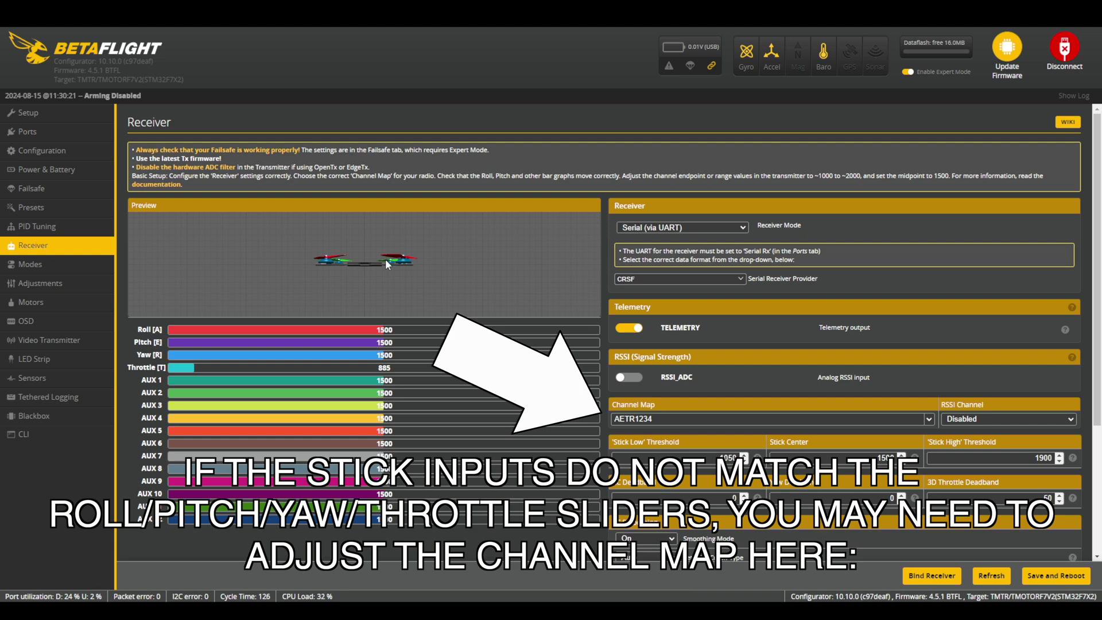
- Switch the serial receiver provider to FPORT and return it to CRSF
click(741, 279)
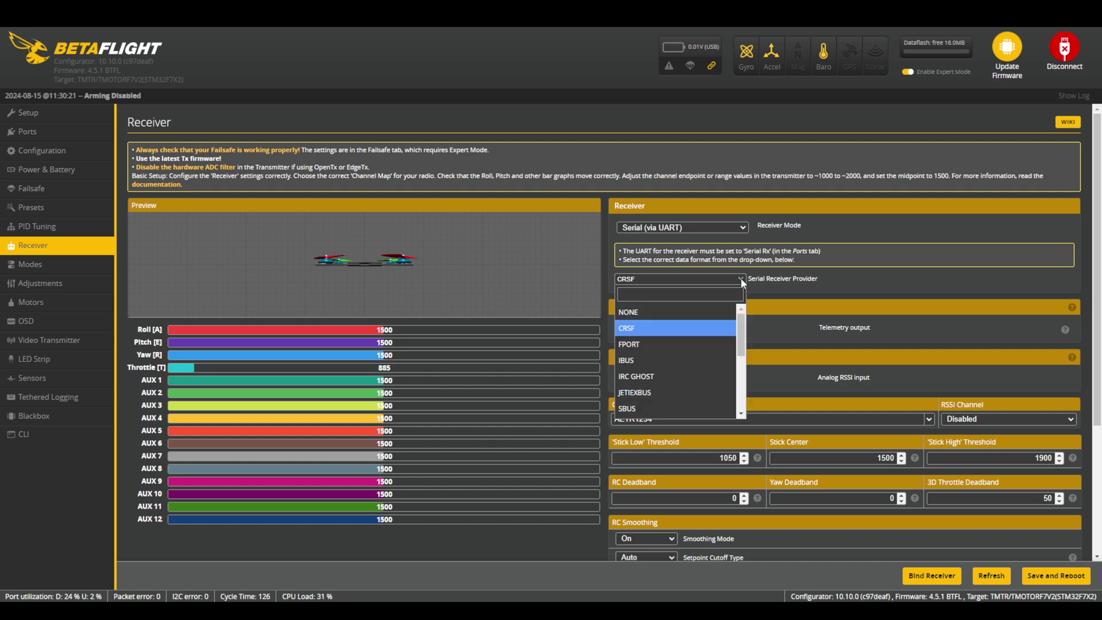
click(721, 352)
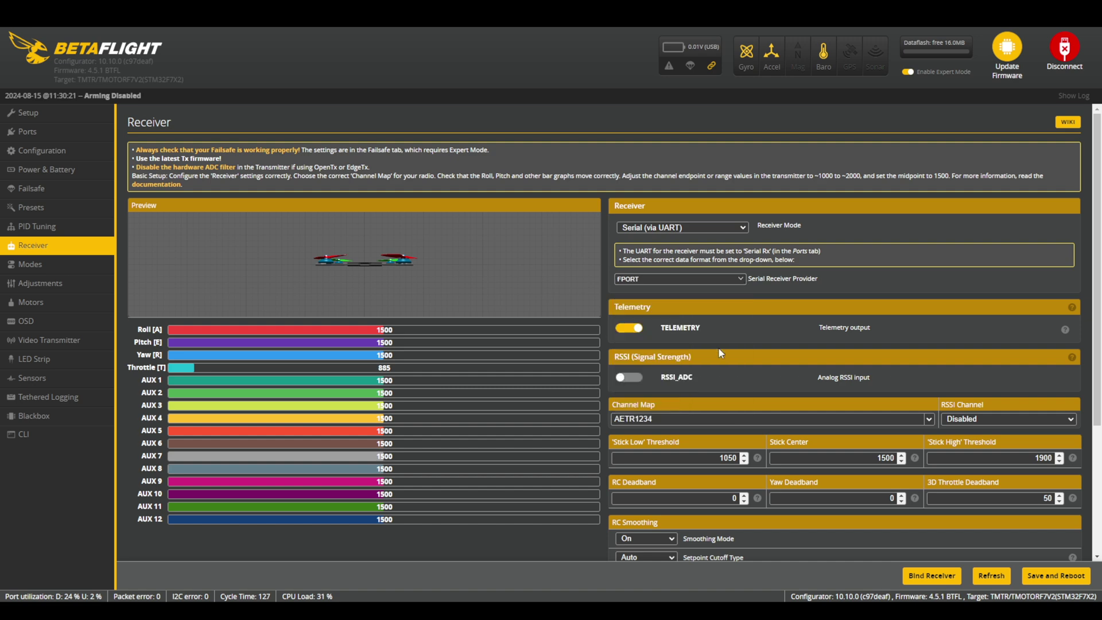
click(740, 277)
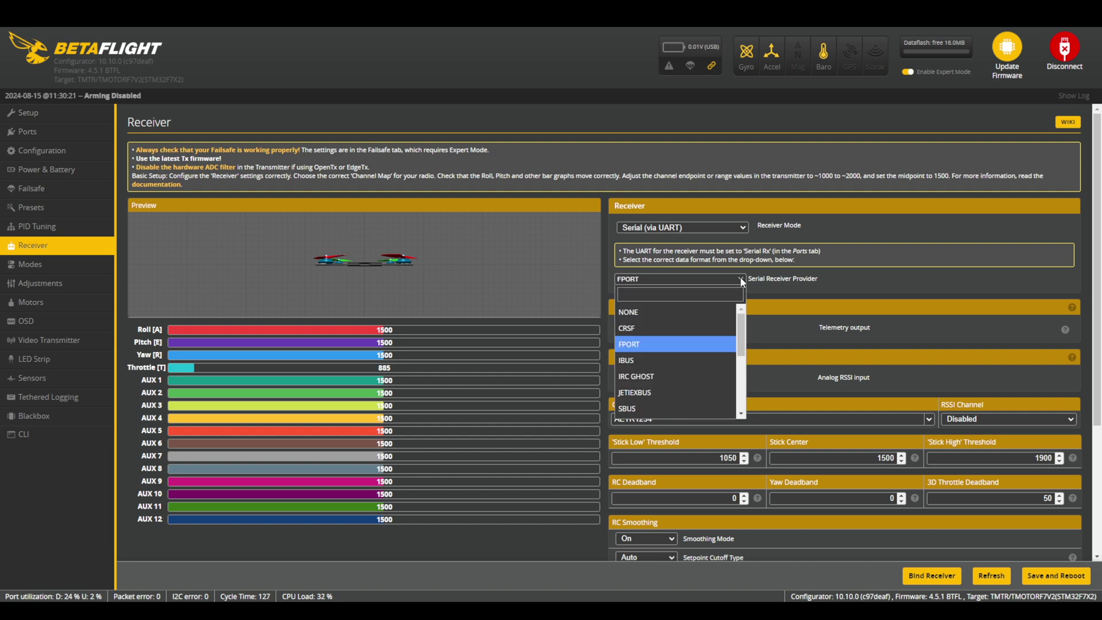
click(704, 331)
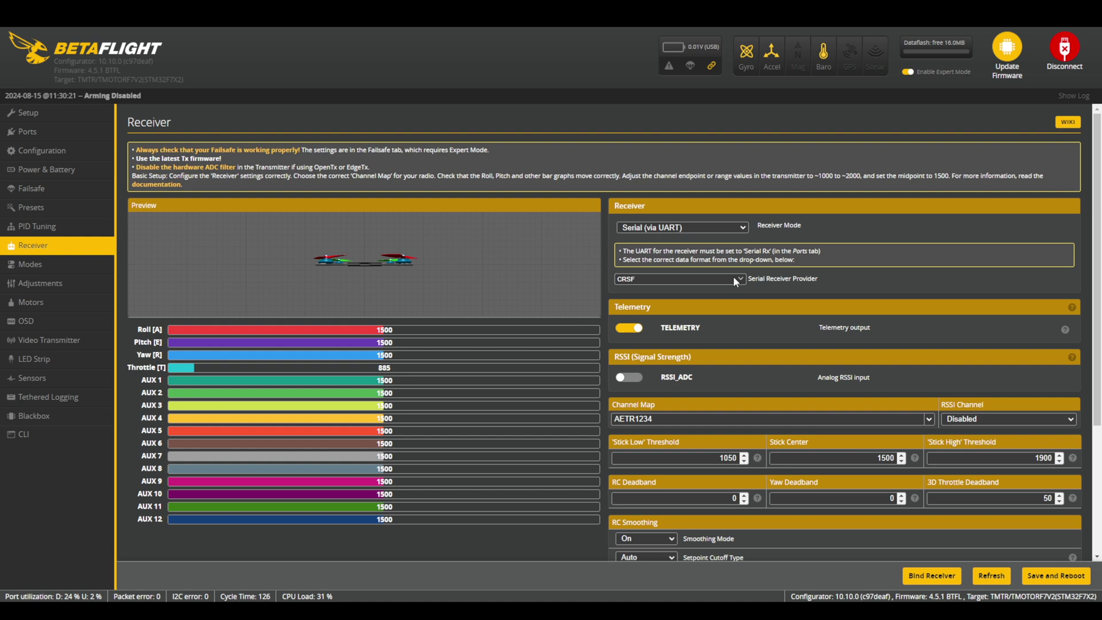
- Set the serial receiver provider to SBUS and save the receiver settings with a reboot
click(733, 277)
click(660, 321)
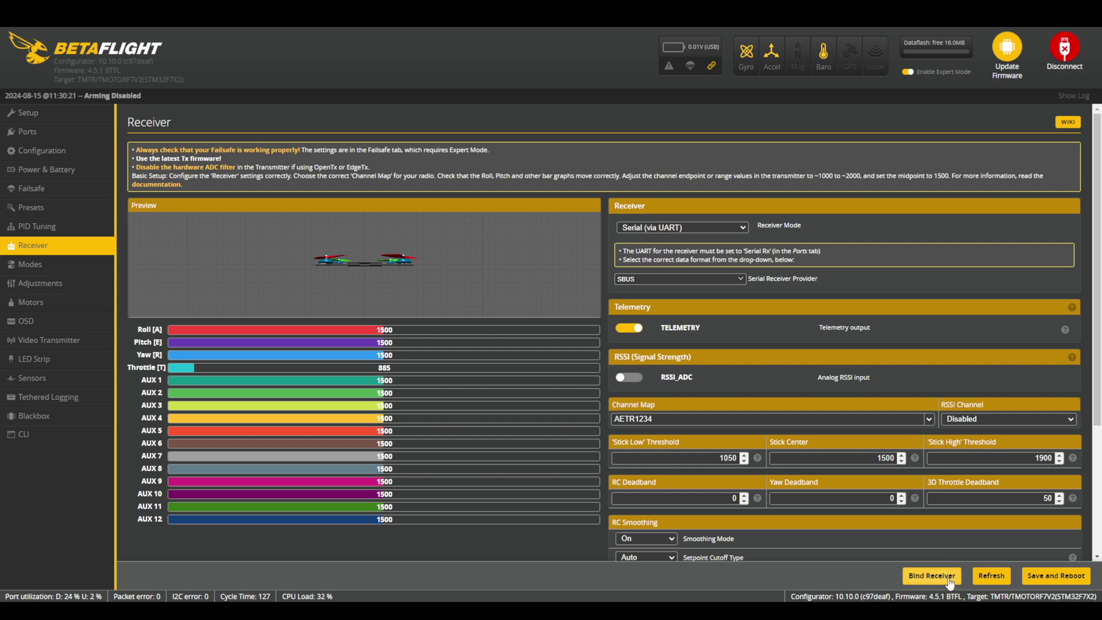
click(1048, 577)
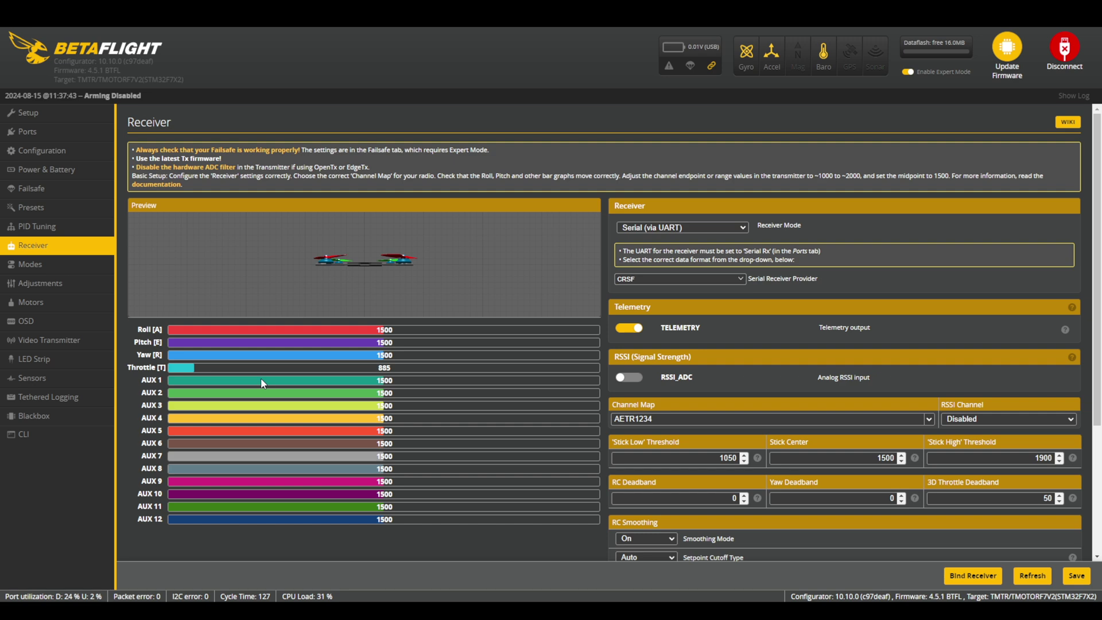
- In the Modes settings, add a range to the ARM mode and assign it to AUX 1
click(44, 268)
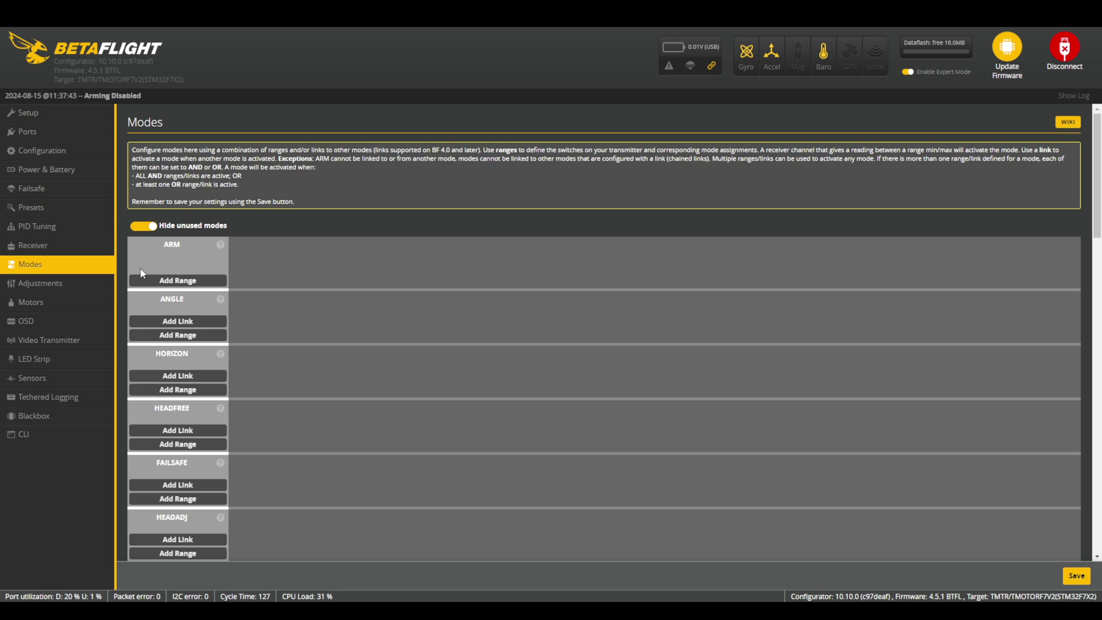
click(170, 281)
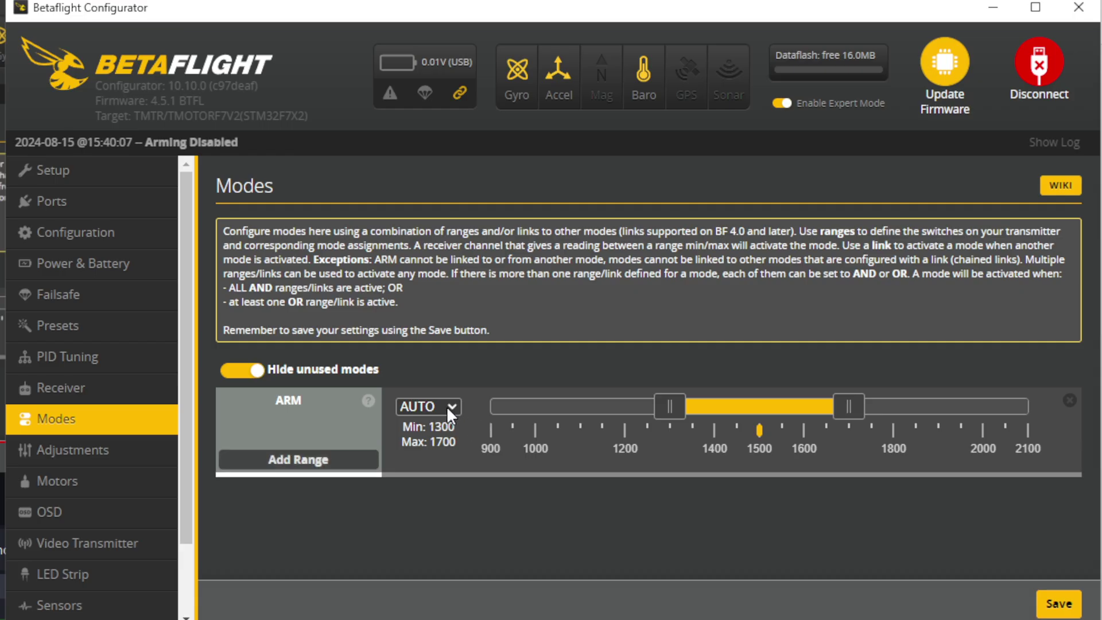
click(449, 407)
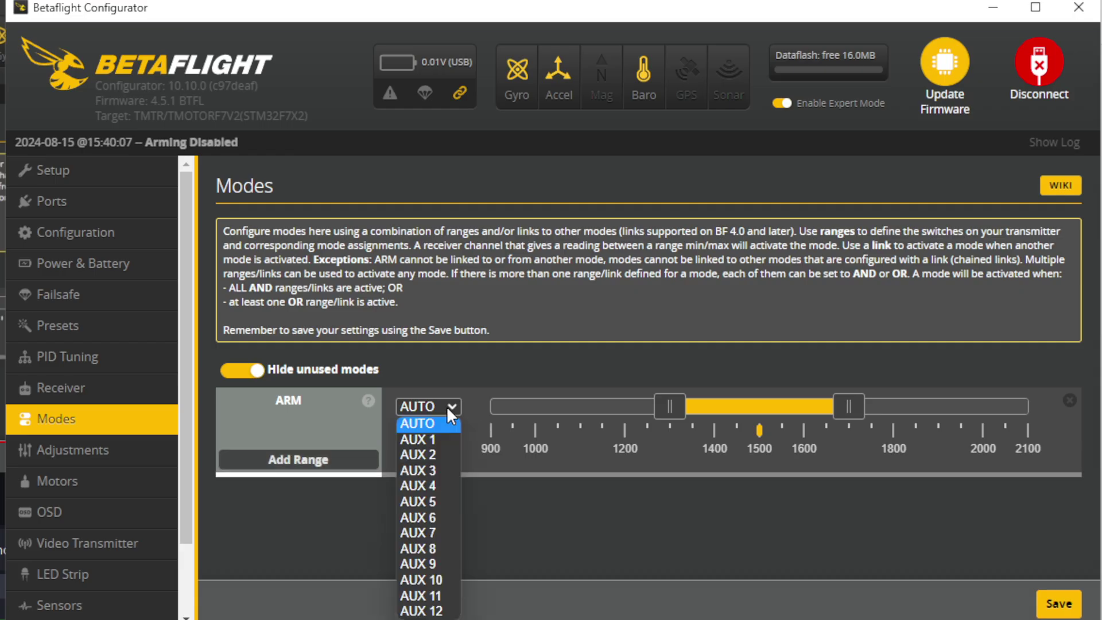
click(439, 438)
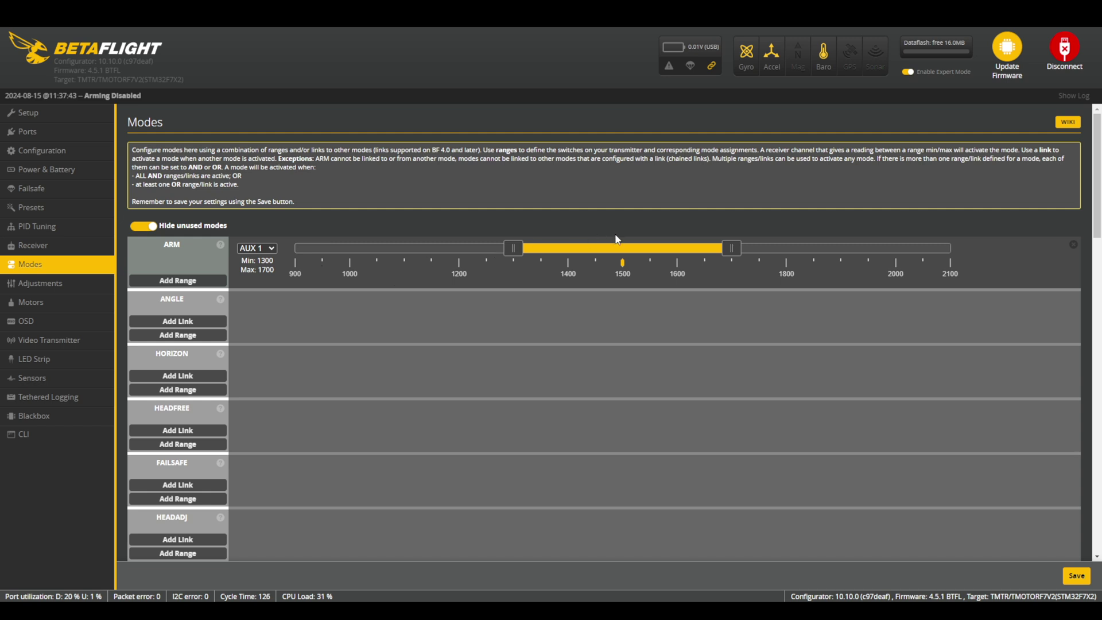
- Set the ARM mode's activation range to 1700–2100 and save the modes
drag(616, 250, 392, 267)
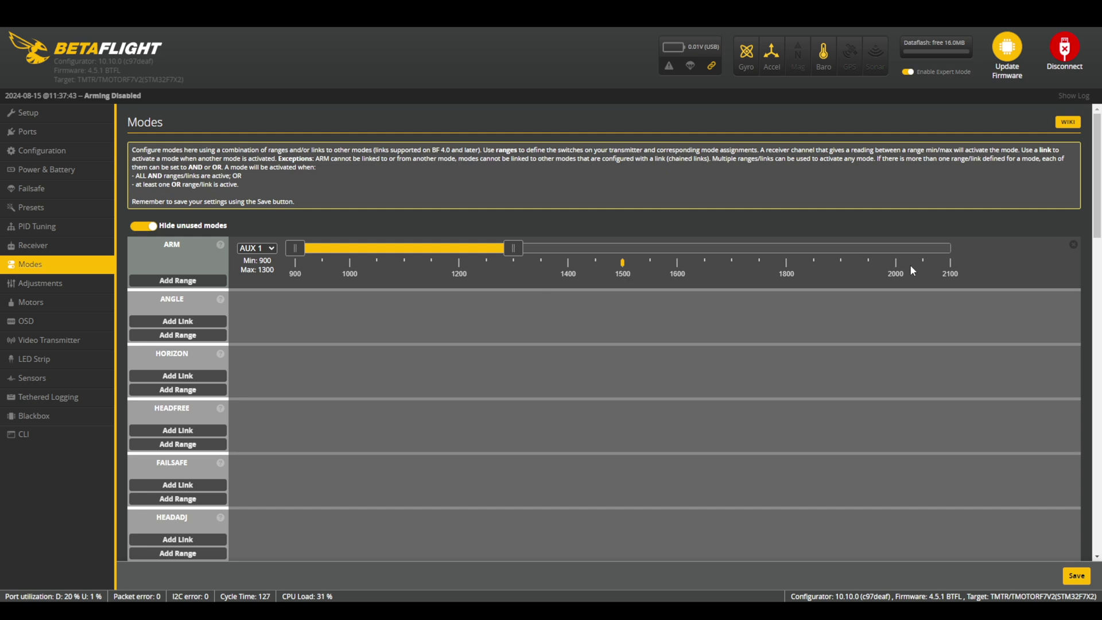
drag(417, 248, 870, 247)
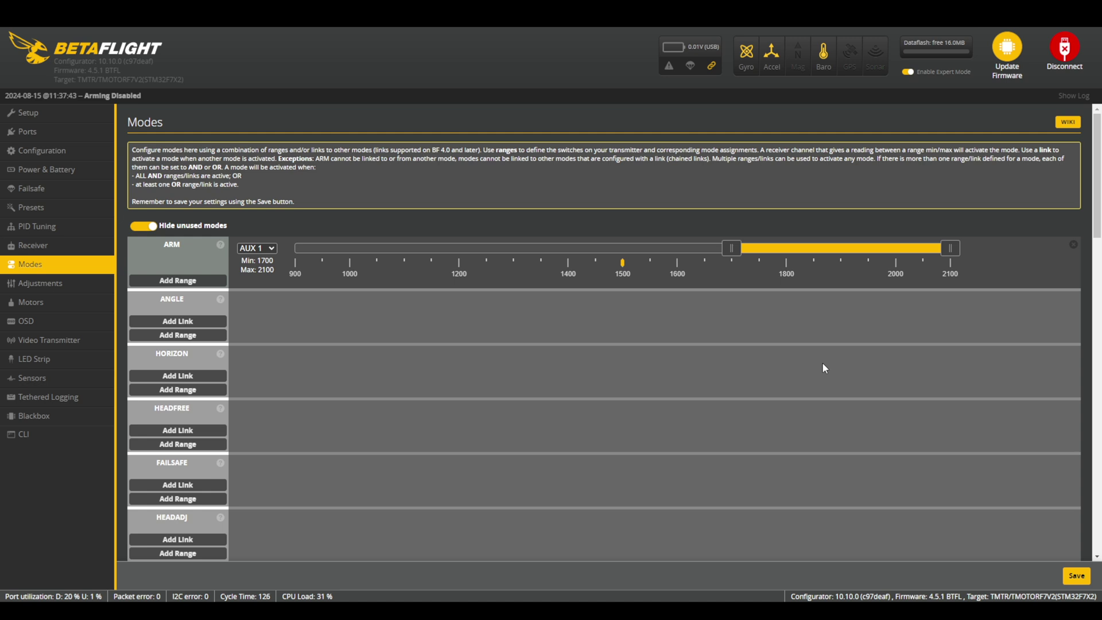
click(1077, 576)
- Open the Motors settings and preview the reversed motor direction, switching it back off
click(18, 310)
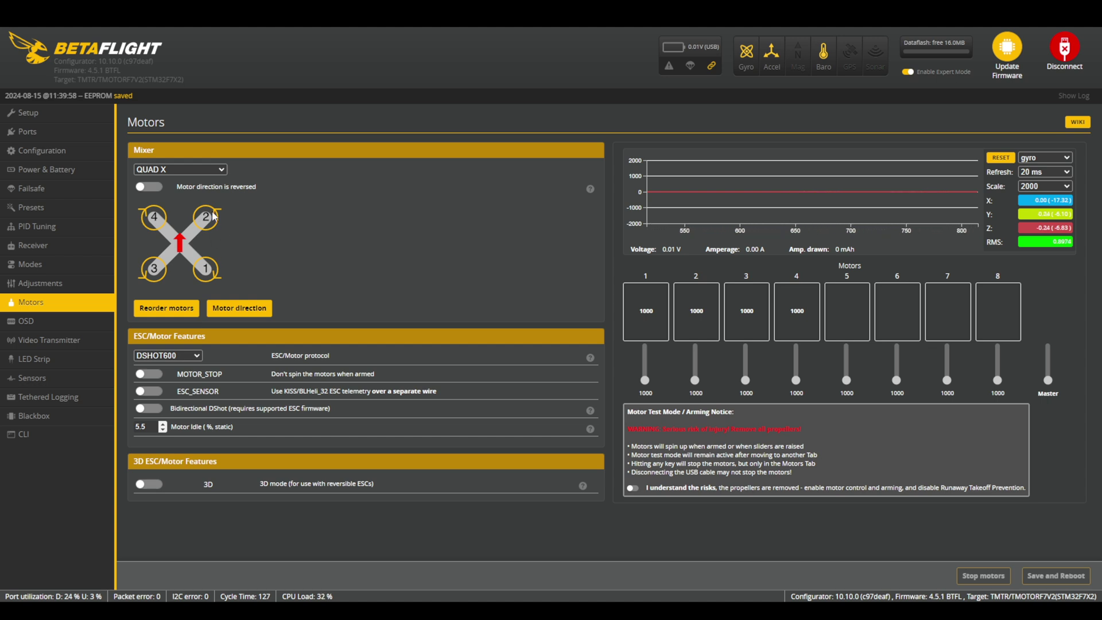
click(142, 189)
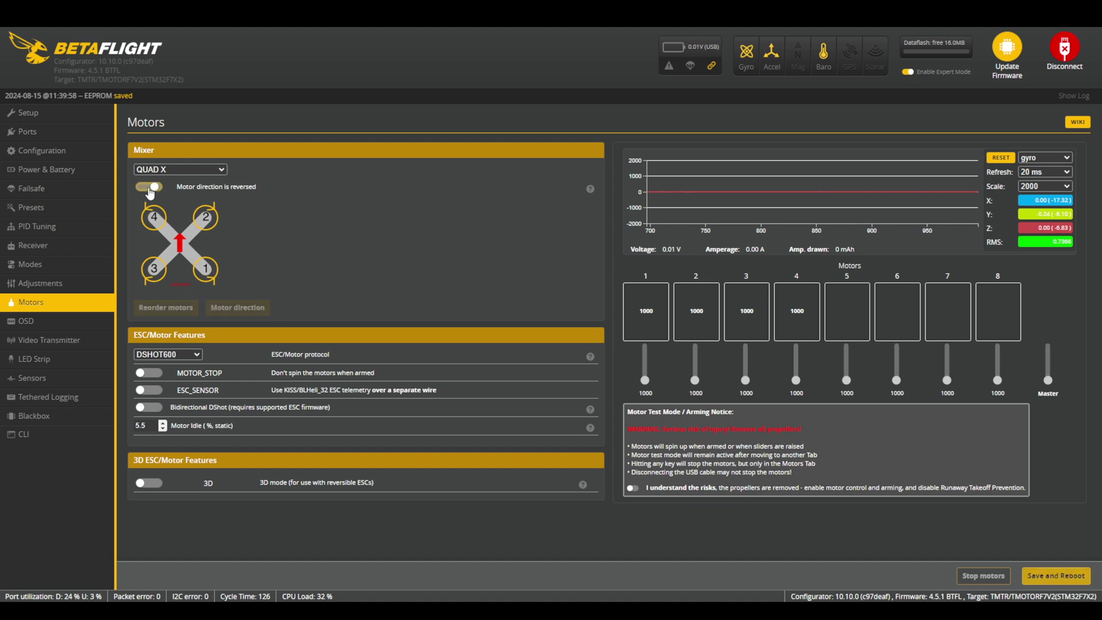
click(141, 190)
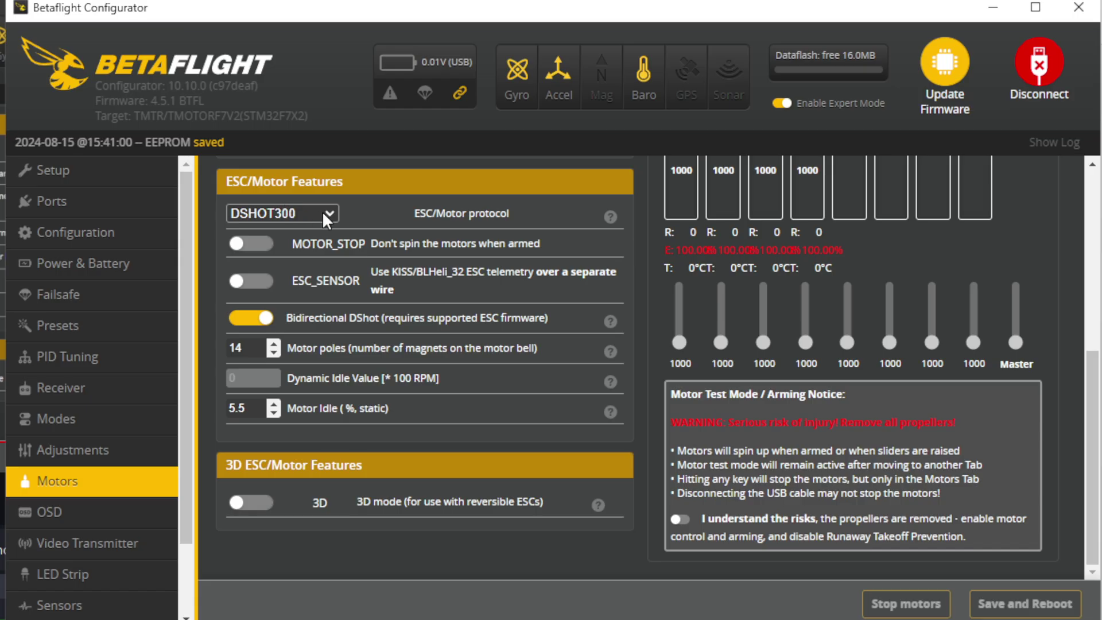
- Set the ESC/motor protocol to DSHOT300 and enable bidirectional DShot, accepting the reset of the dynamic notch filters to recommended values
click(322, 212)
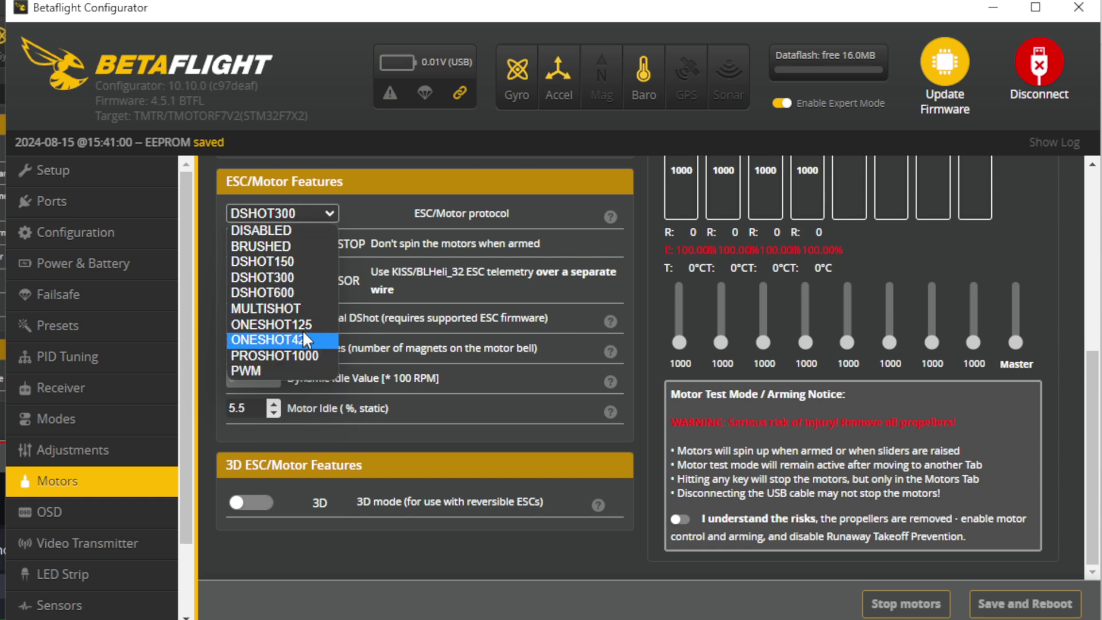
click(305, 275)
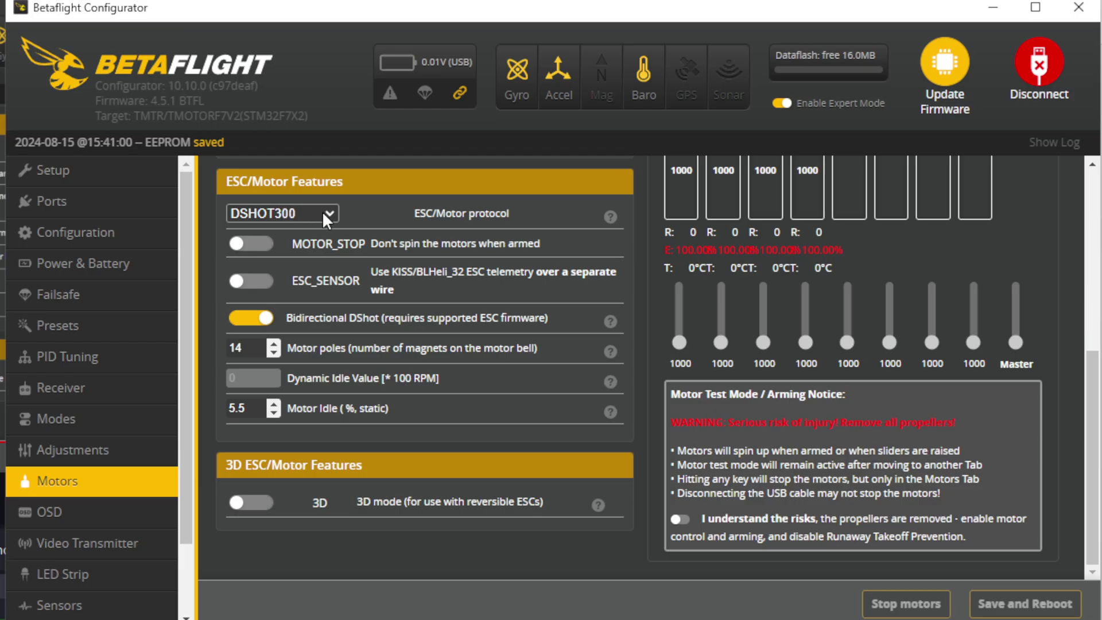
click(322, 212)
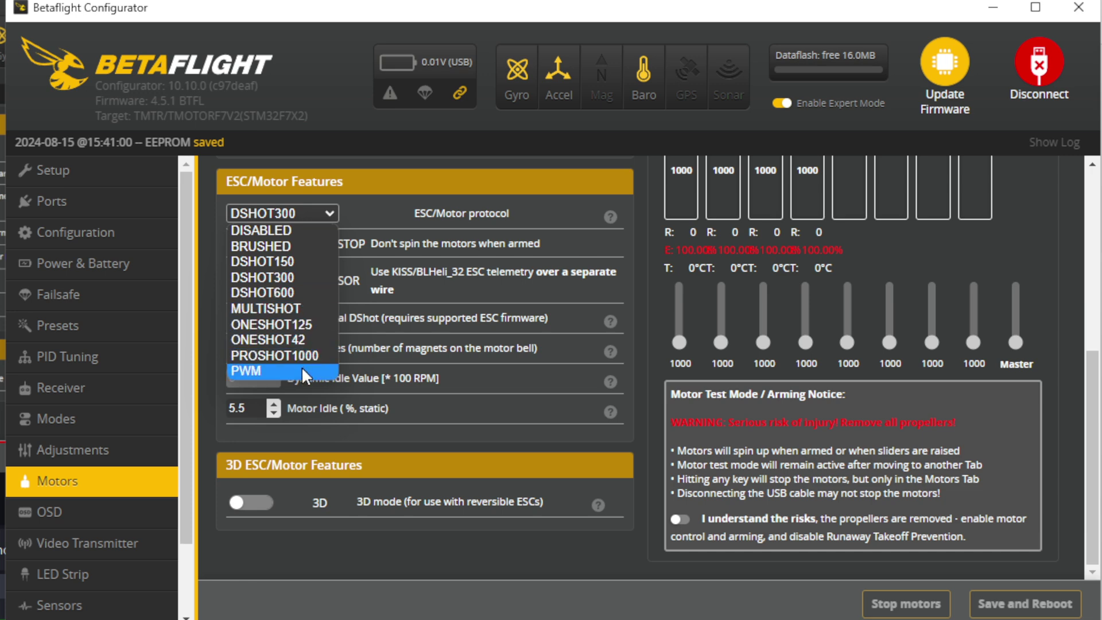
click(304, 274)
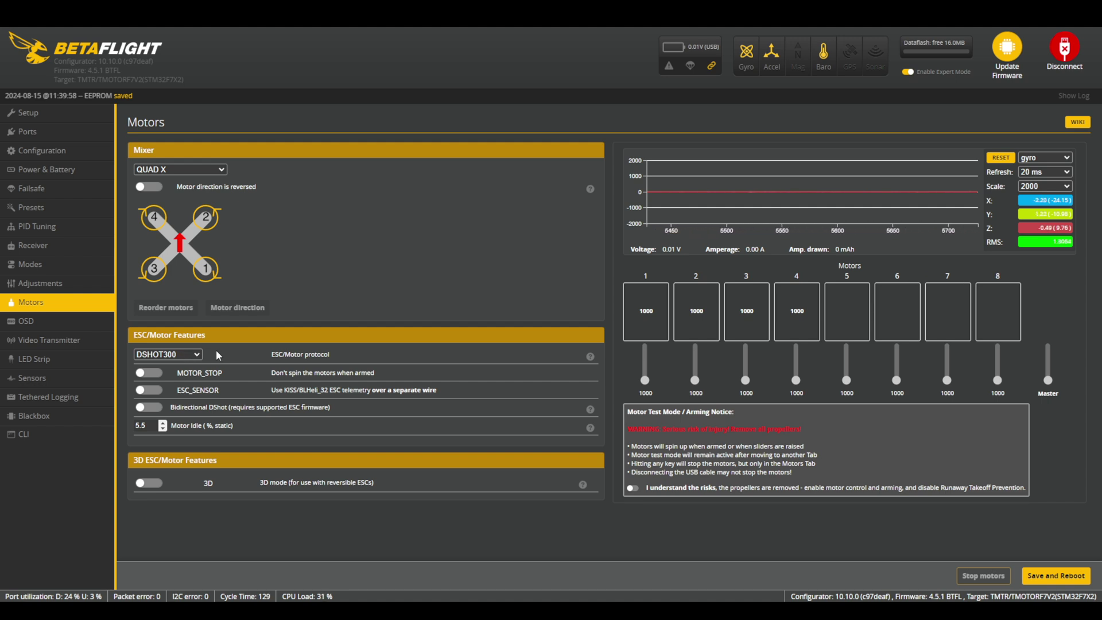
click(151, 408)
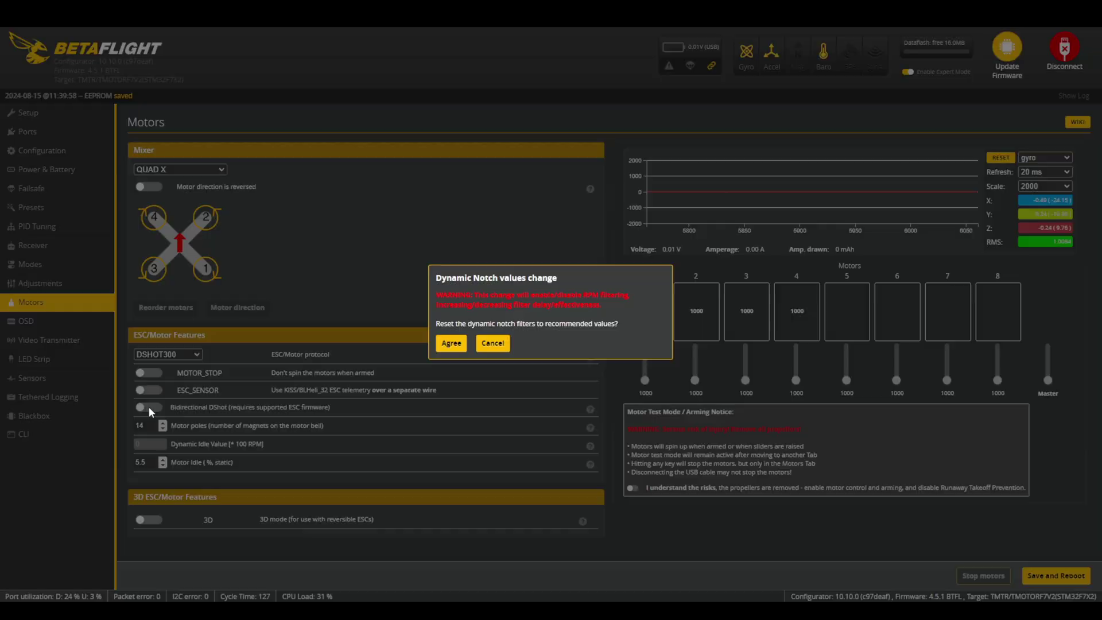
click(454, 345)
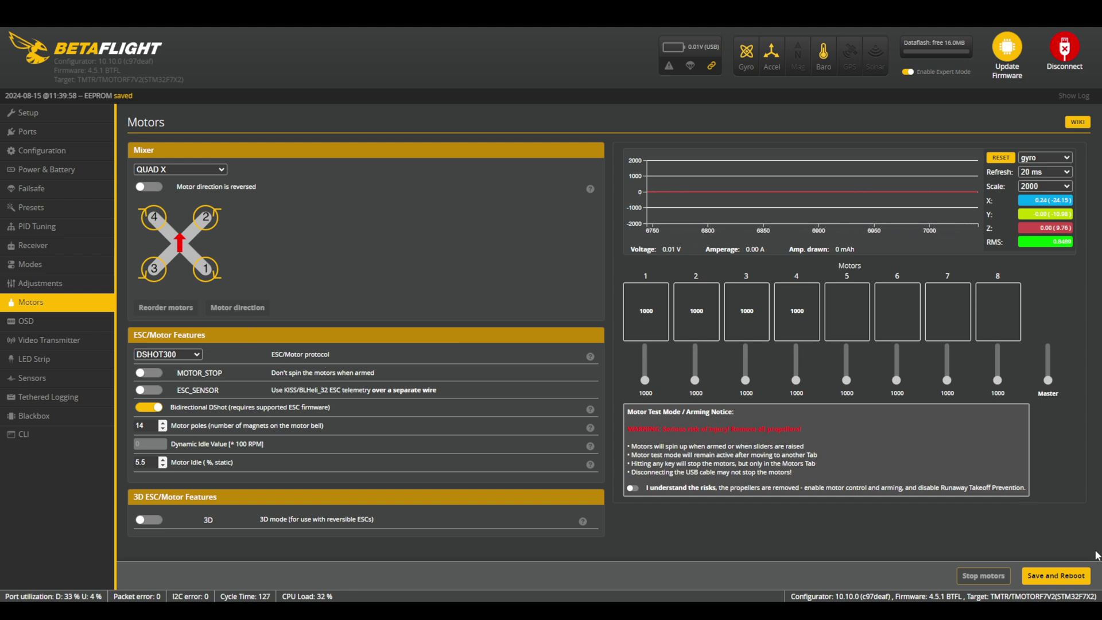
- Save the motor settings with a reboot and open the individual motor direction setup, acknowledging that all propellers are removed
click(1054, 577)
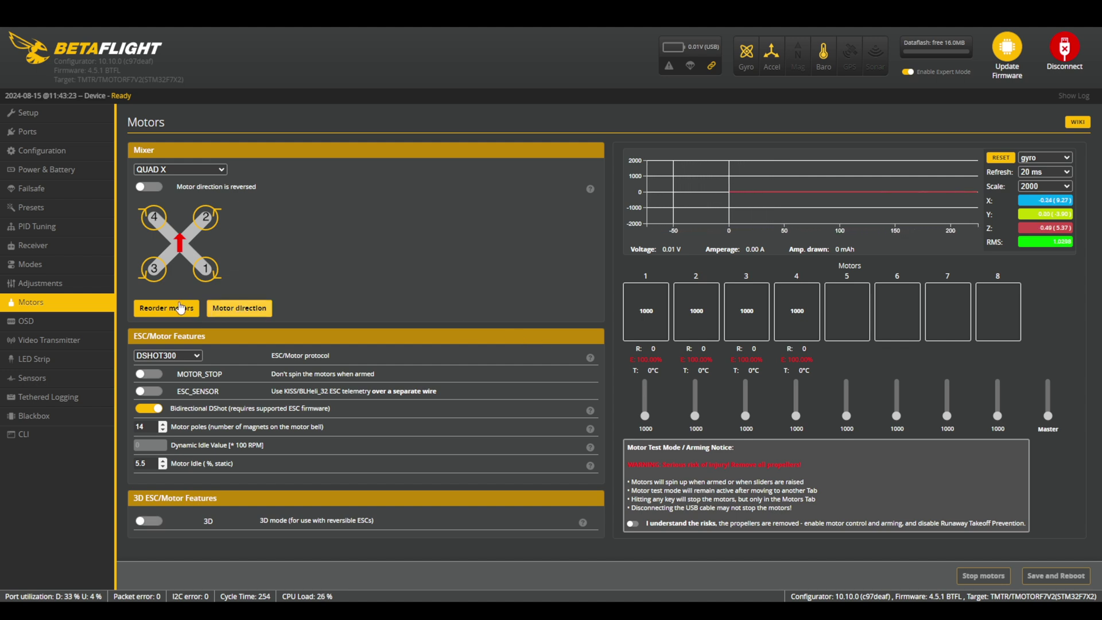
click(255, 308)
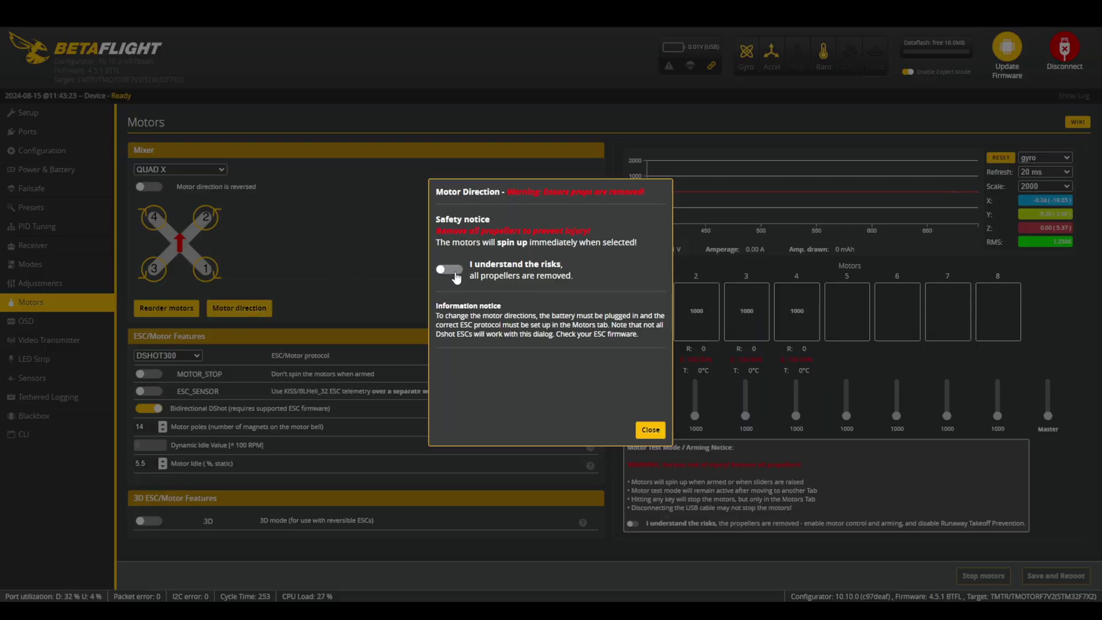
click(449, 270)
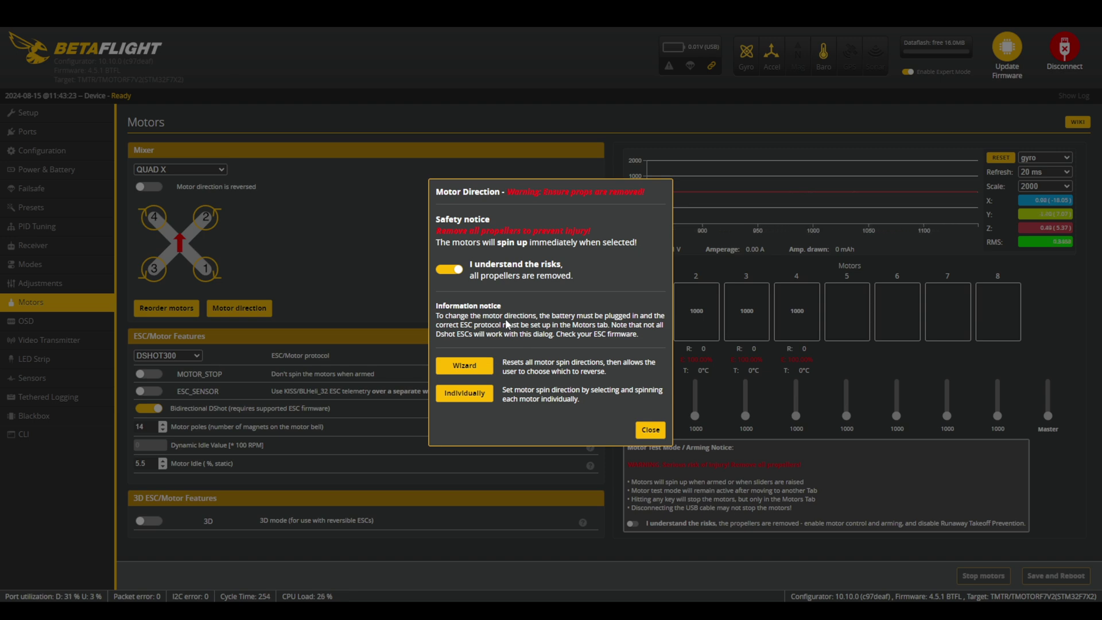
click(461, 394)
- Spin the motors one at a time, going through them twice, to check each against the direction diagram, and close the setup
click(500, 352)
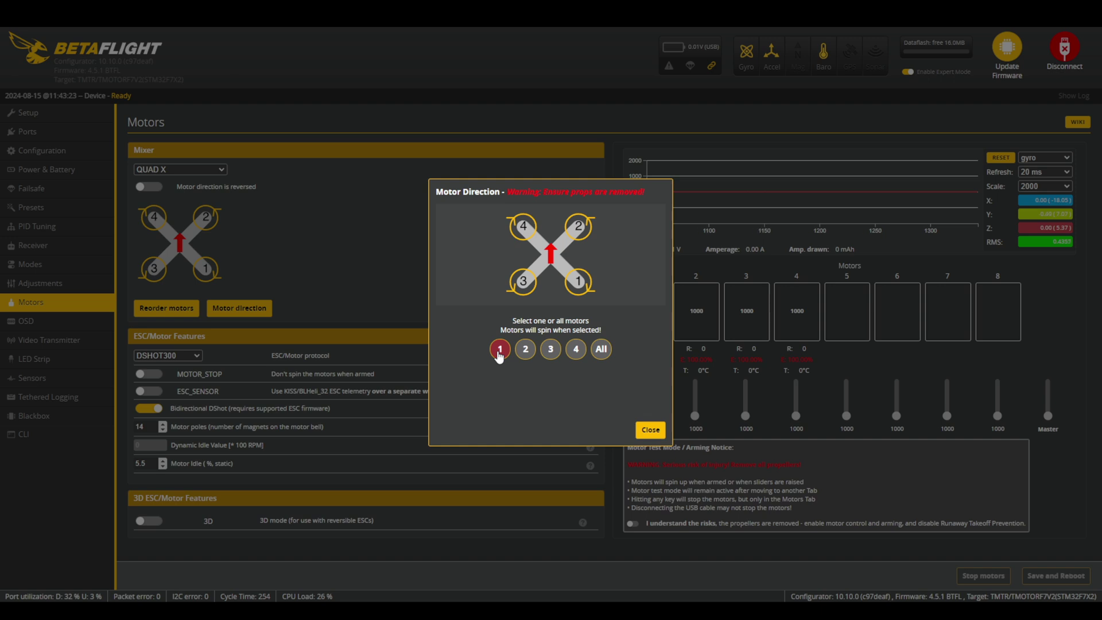
click(525, 349)
click(576, 351)
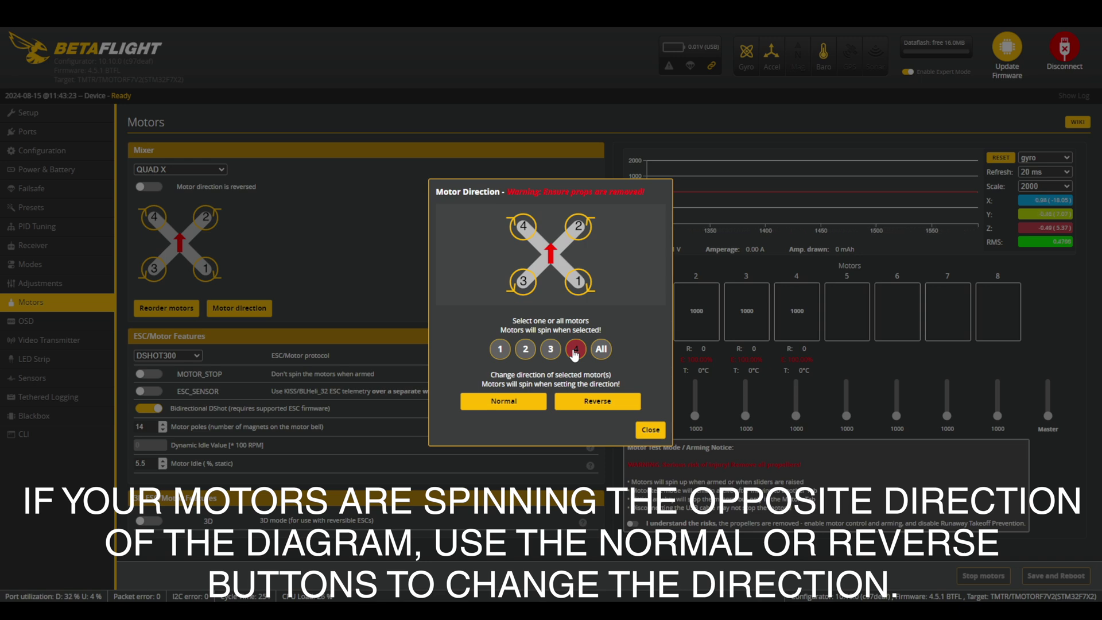
click(502, 351)
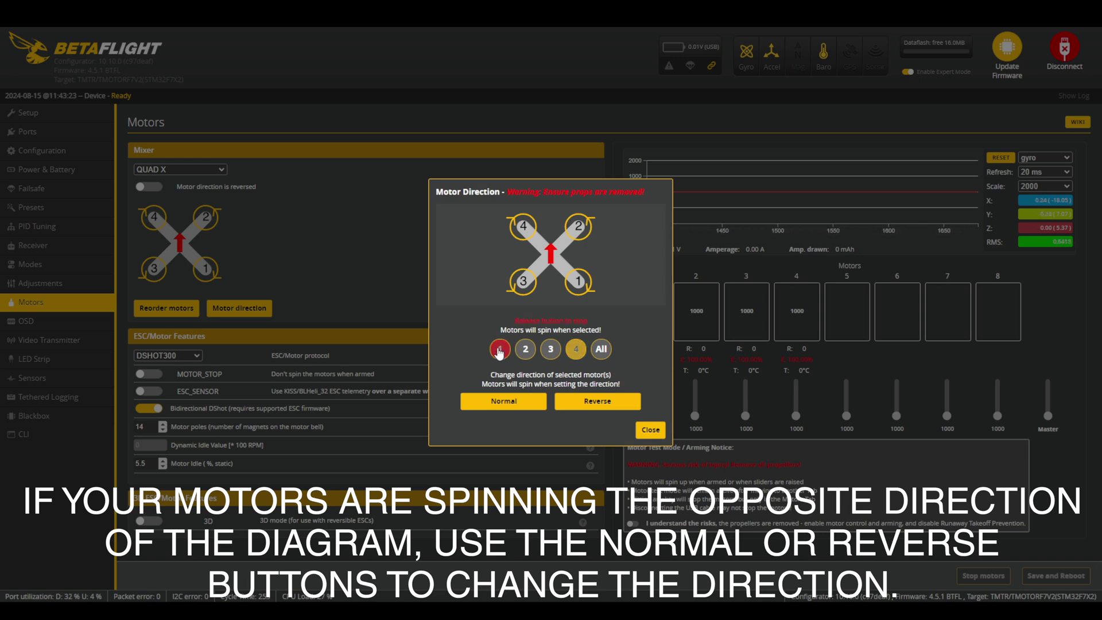
click(527, 351)
click(576, 349)
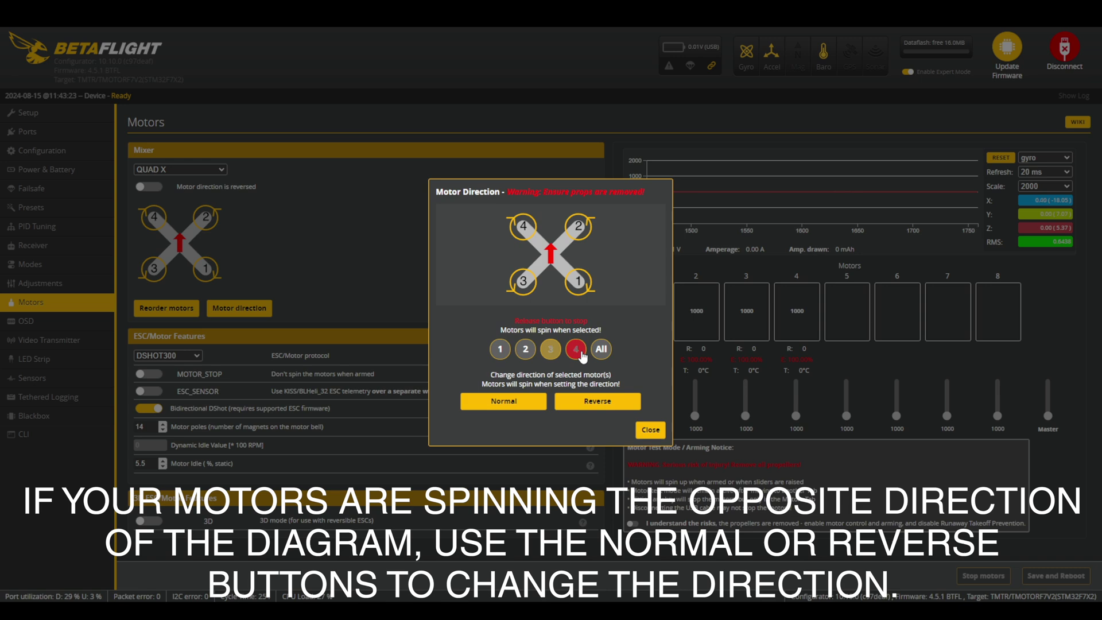
key(Escape)
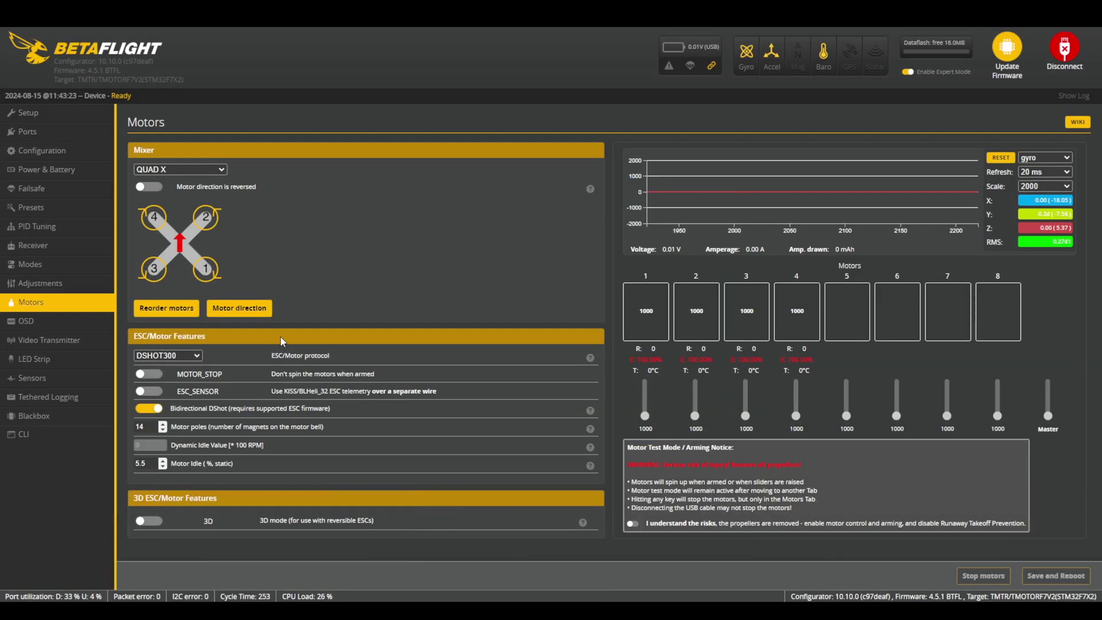
- Reorder the motors with propellers confirmed removed, identifying the spinning ones as rear left, front left, front right and rear right, and save
click(174, 310)
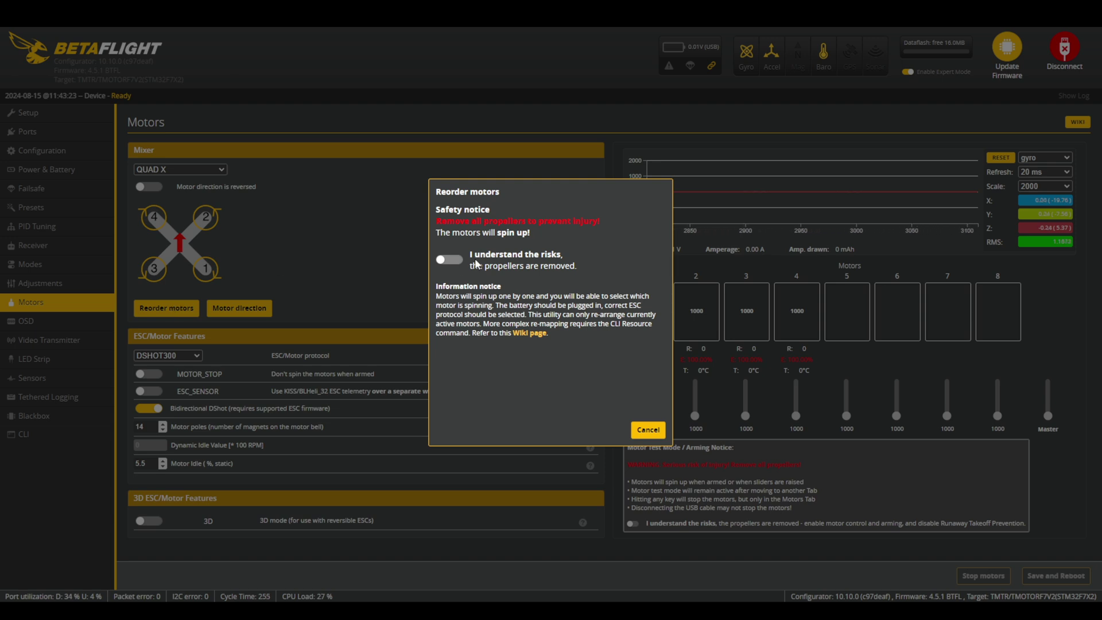
click(454, 262)
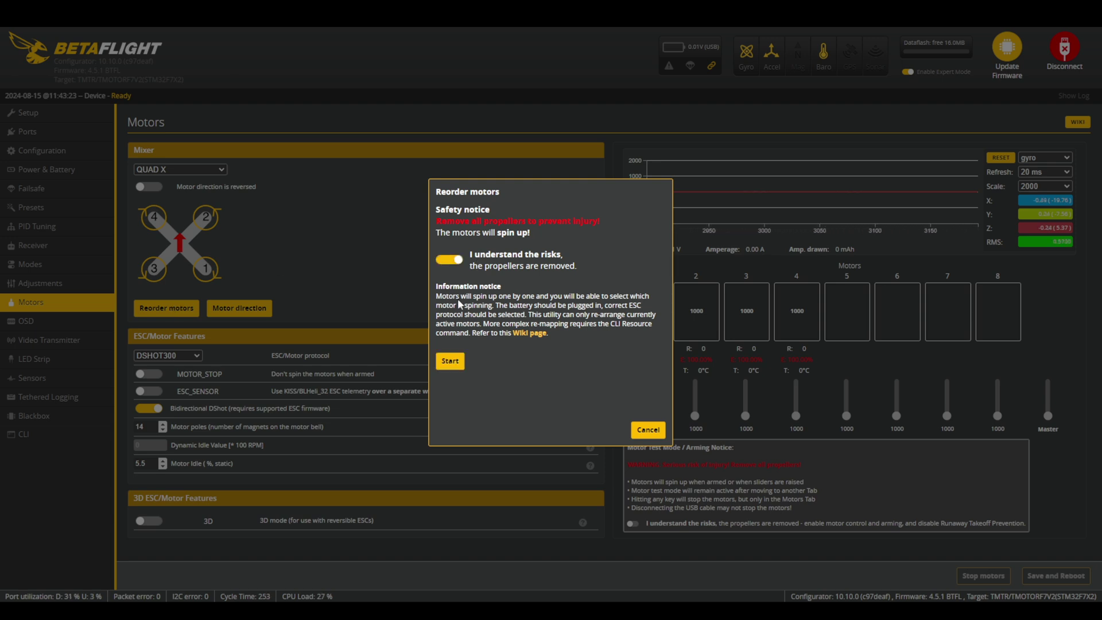
click(451, 362)
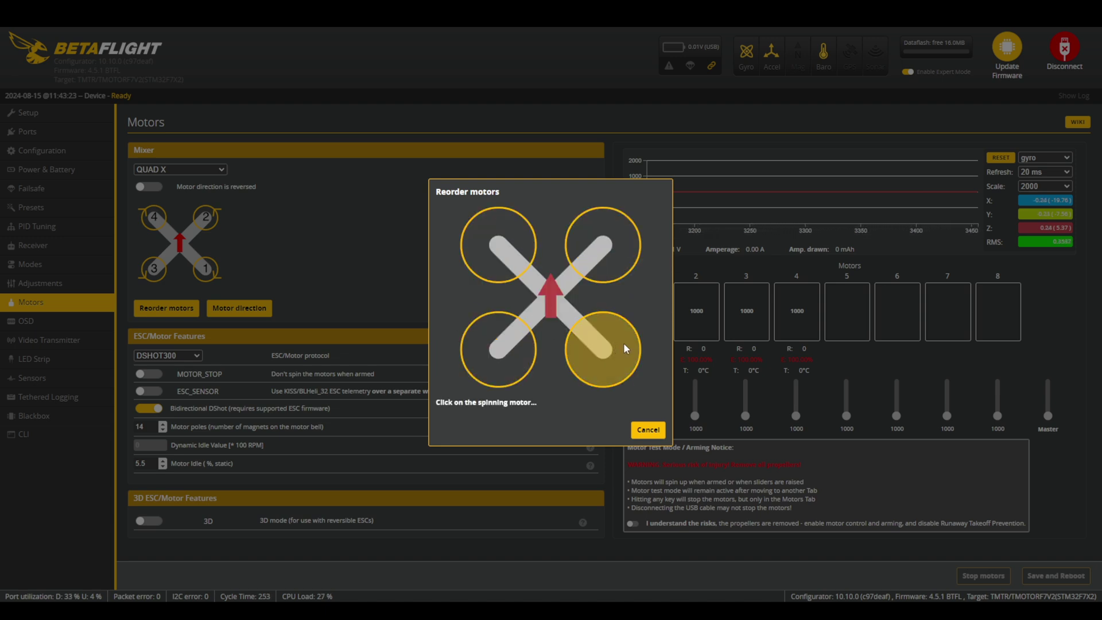
click(487, 354)
click(487, 270)
click(587, 261)
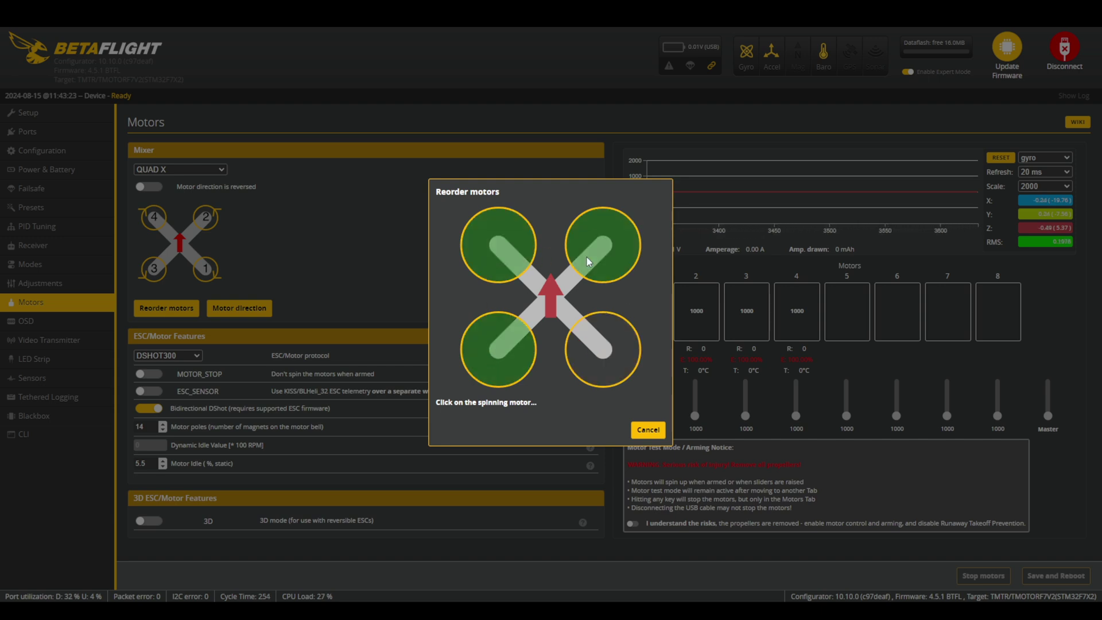
click(594, 330)
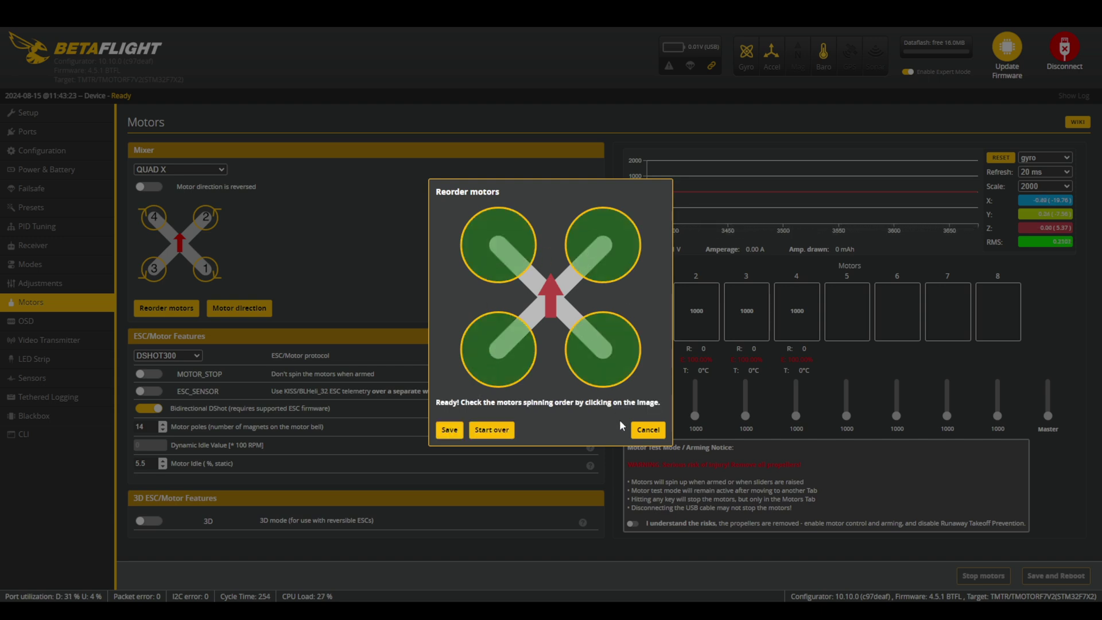
click(452, 431)
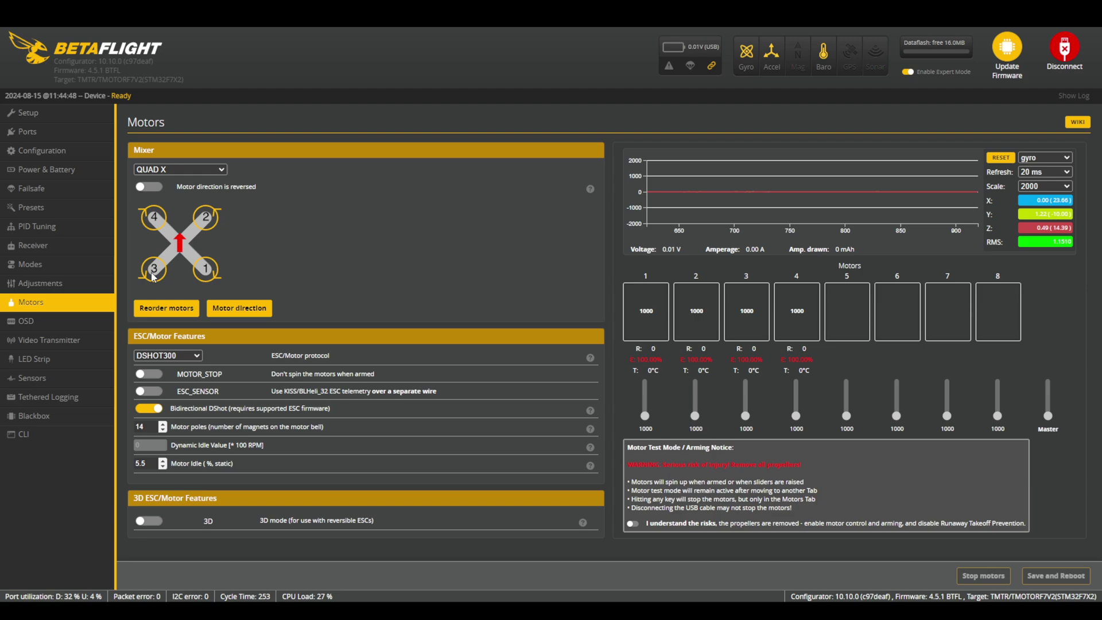
- Recheck the new motor order by spinning motors 1 to 4 individually in the motor direction setup, and close it
click(267, 308)
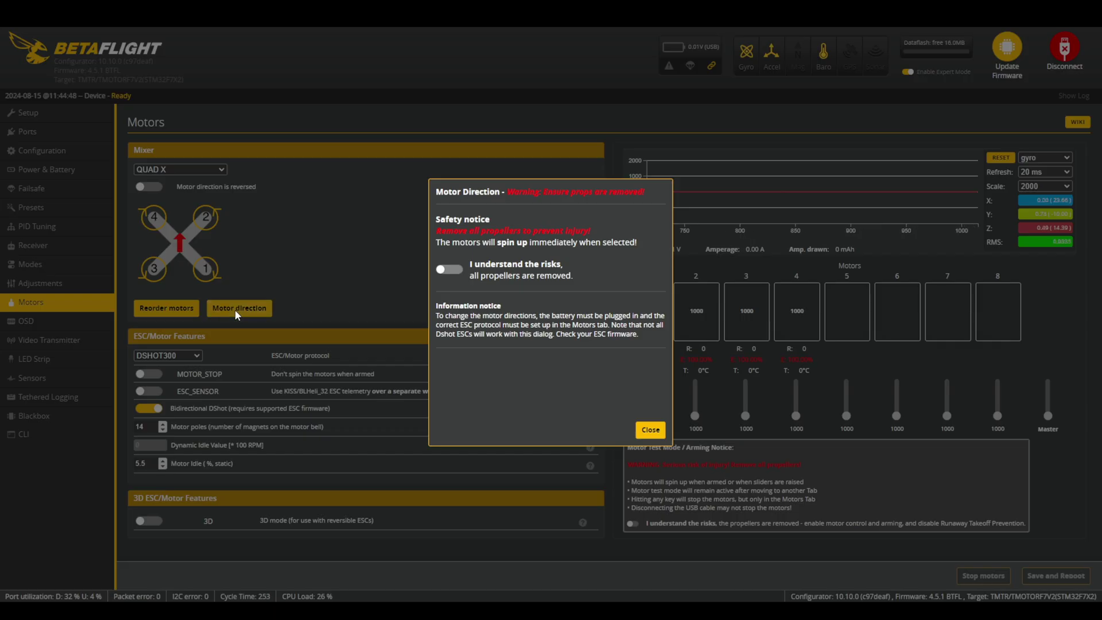
click(450, 269)
click(468, 394)
click(501, 349)
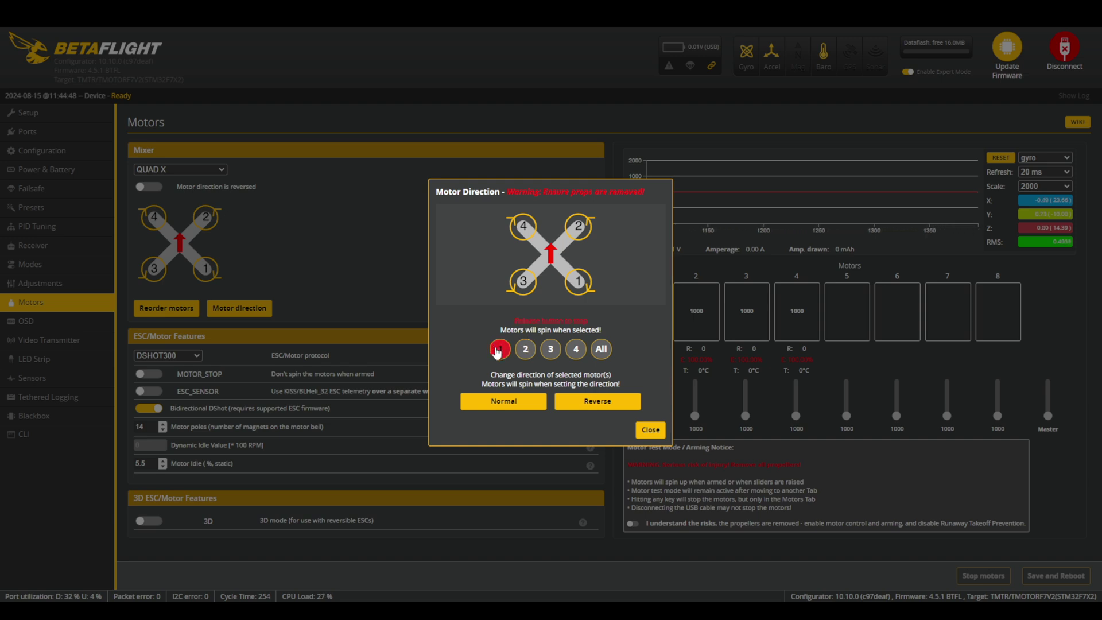
click(526, 350)
click(553, 350)
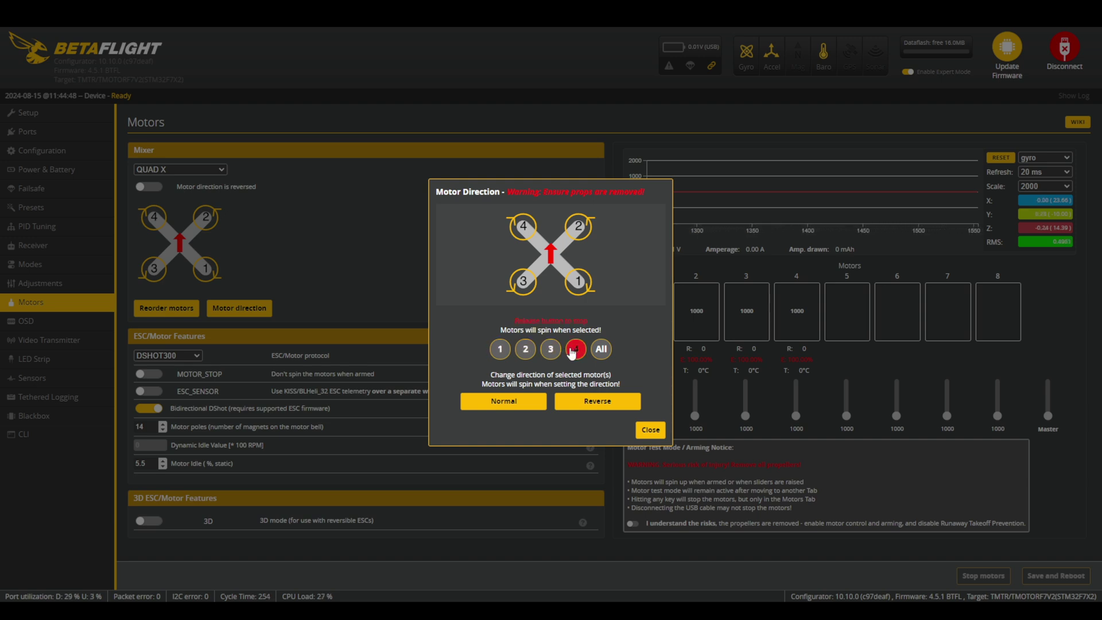
click(709, 419)
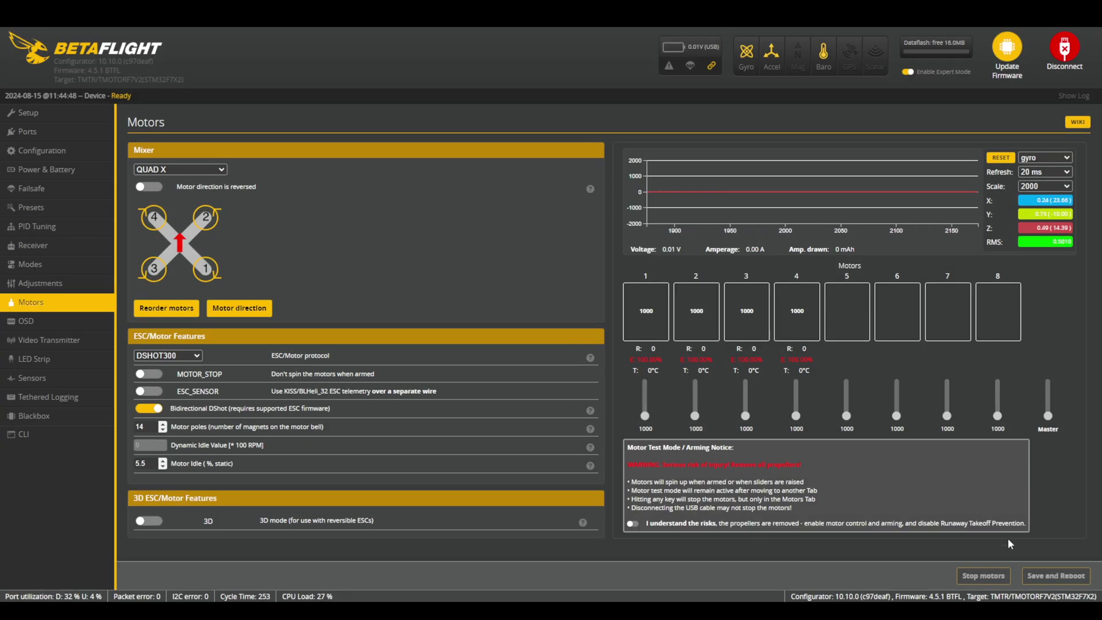